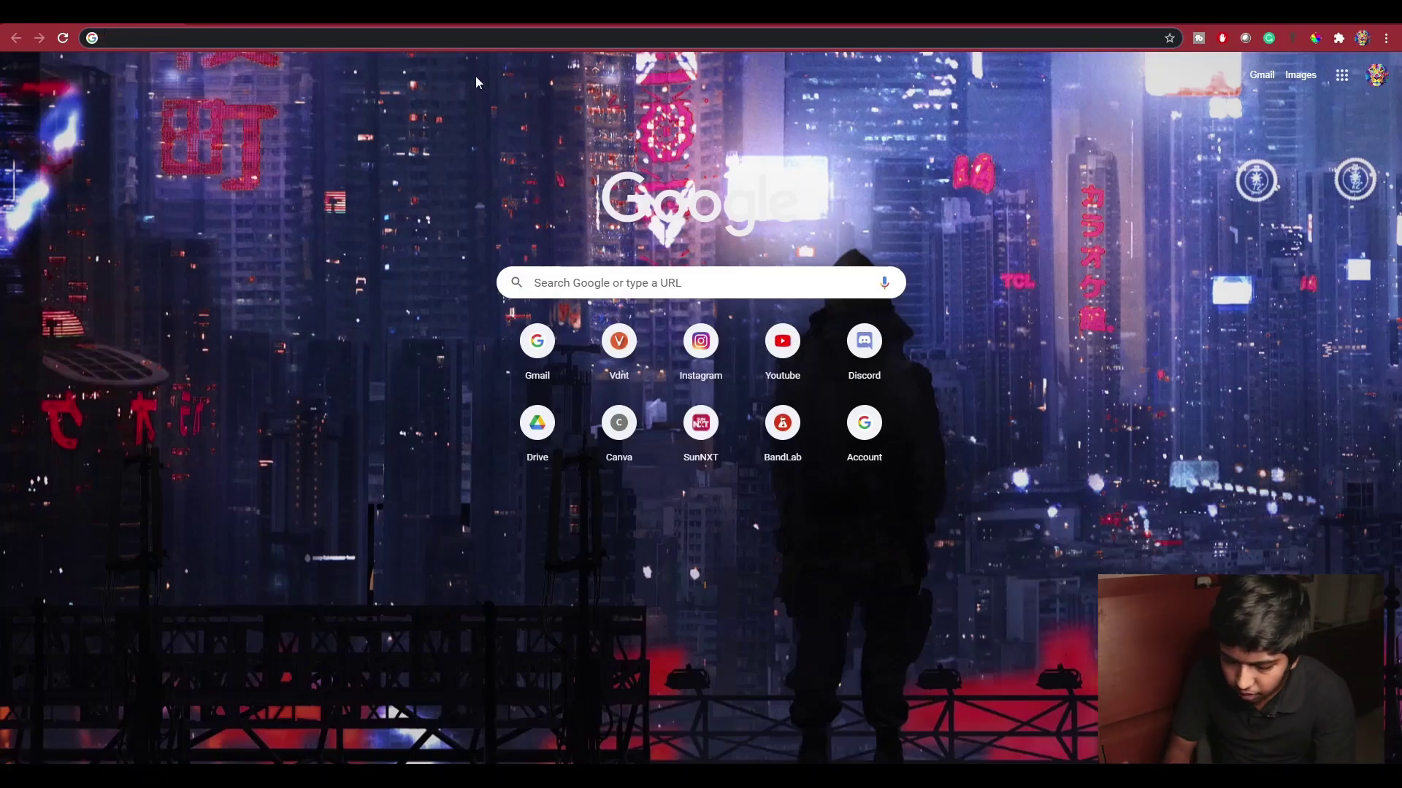
Search Google for "davinci resolve17" and open Blackmagic Design's "DaVinci Resolve 17 – What's New" result
type("davinci")
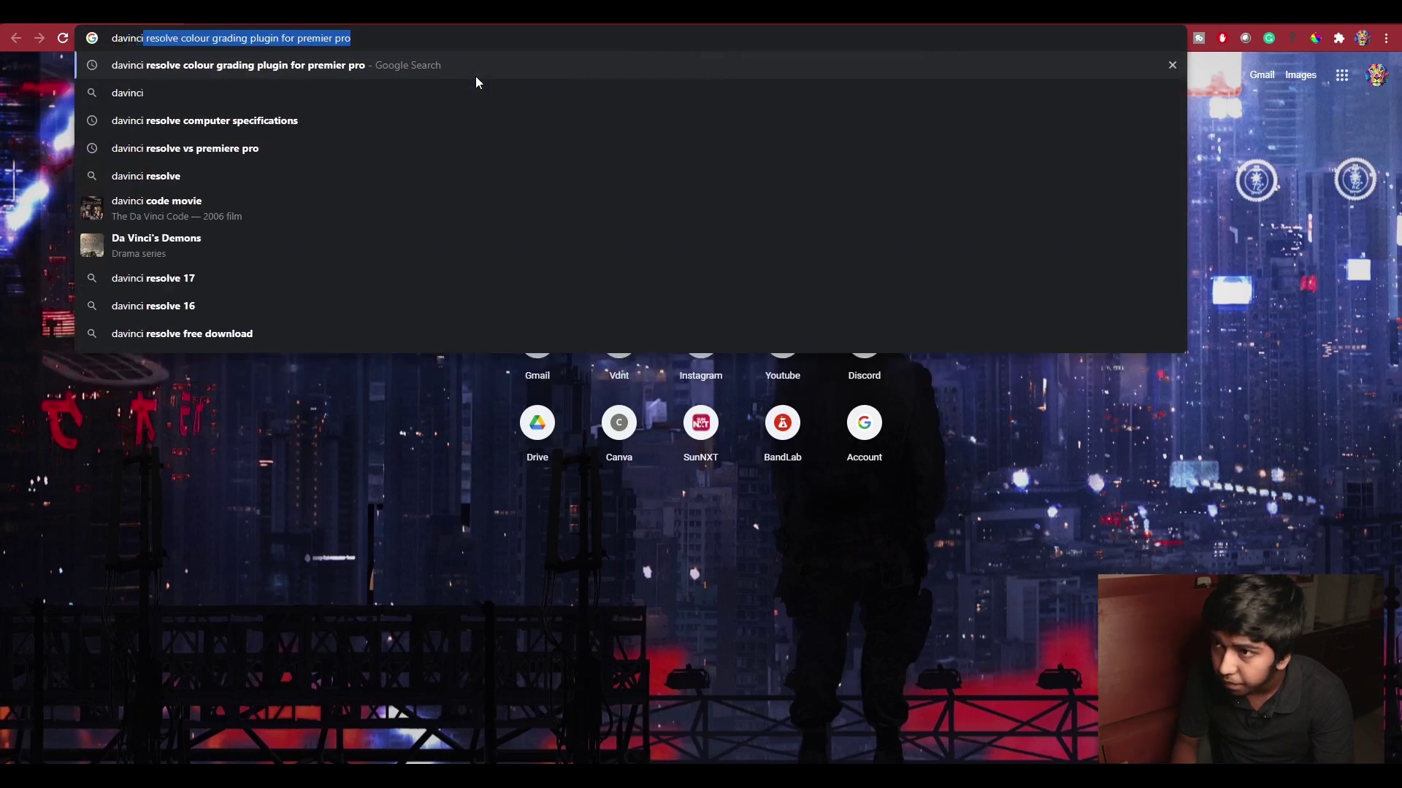
type(" resolve17")
key("Return")
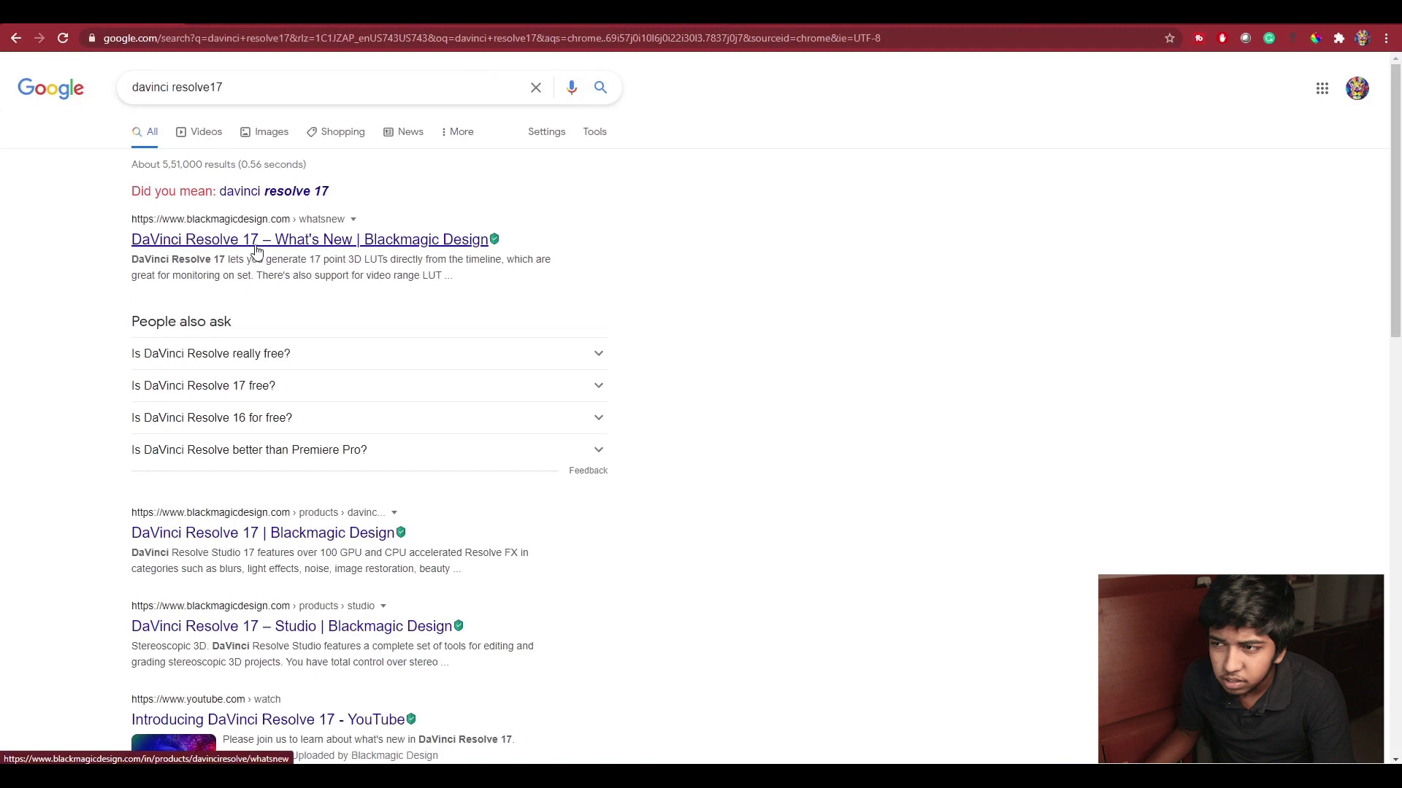
left_click(259, 241)
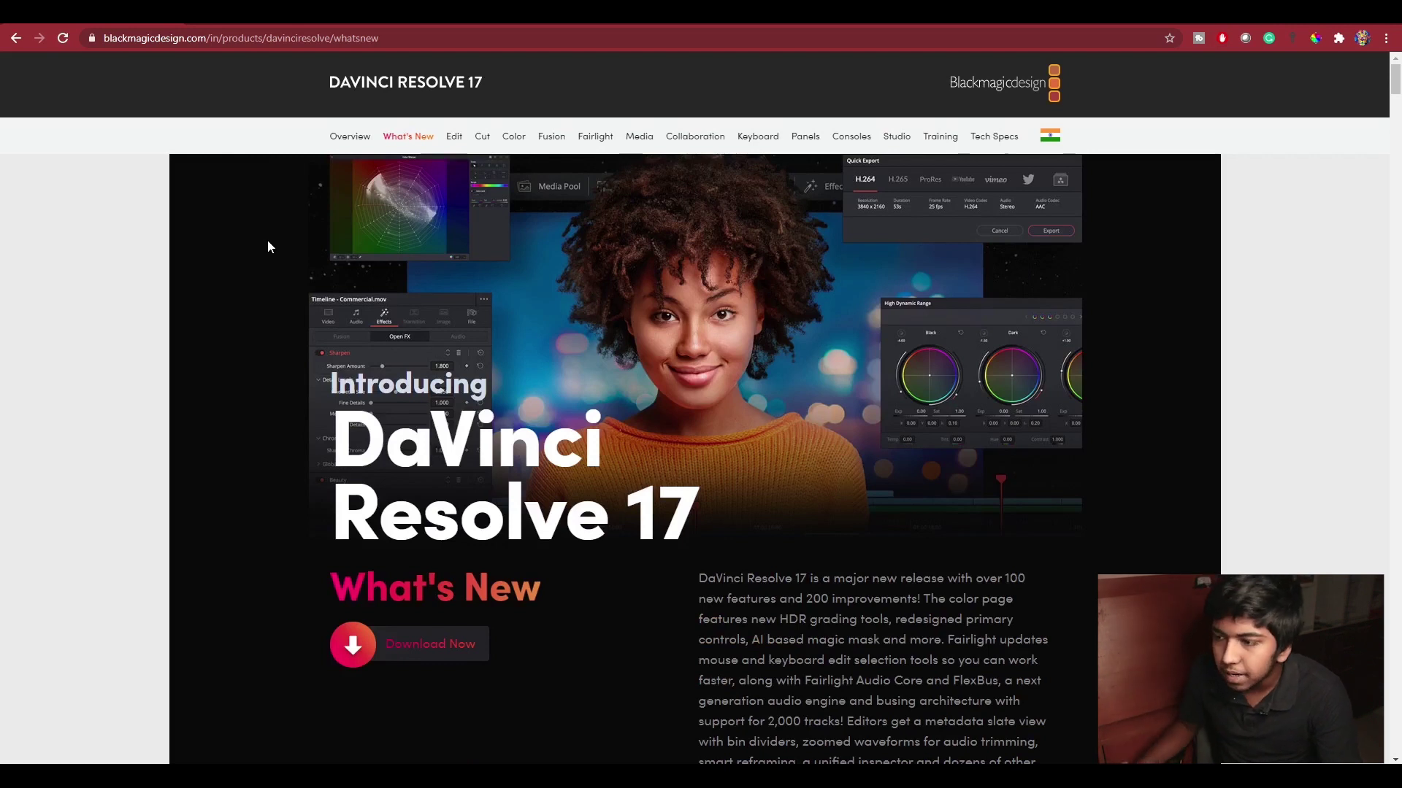
Bring up the DaVinci Resolve 17 download options from the What's New page
scroll(271, 242, "down", 3)
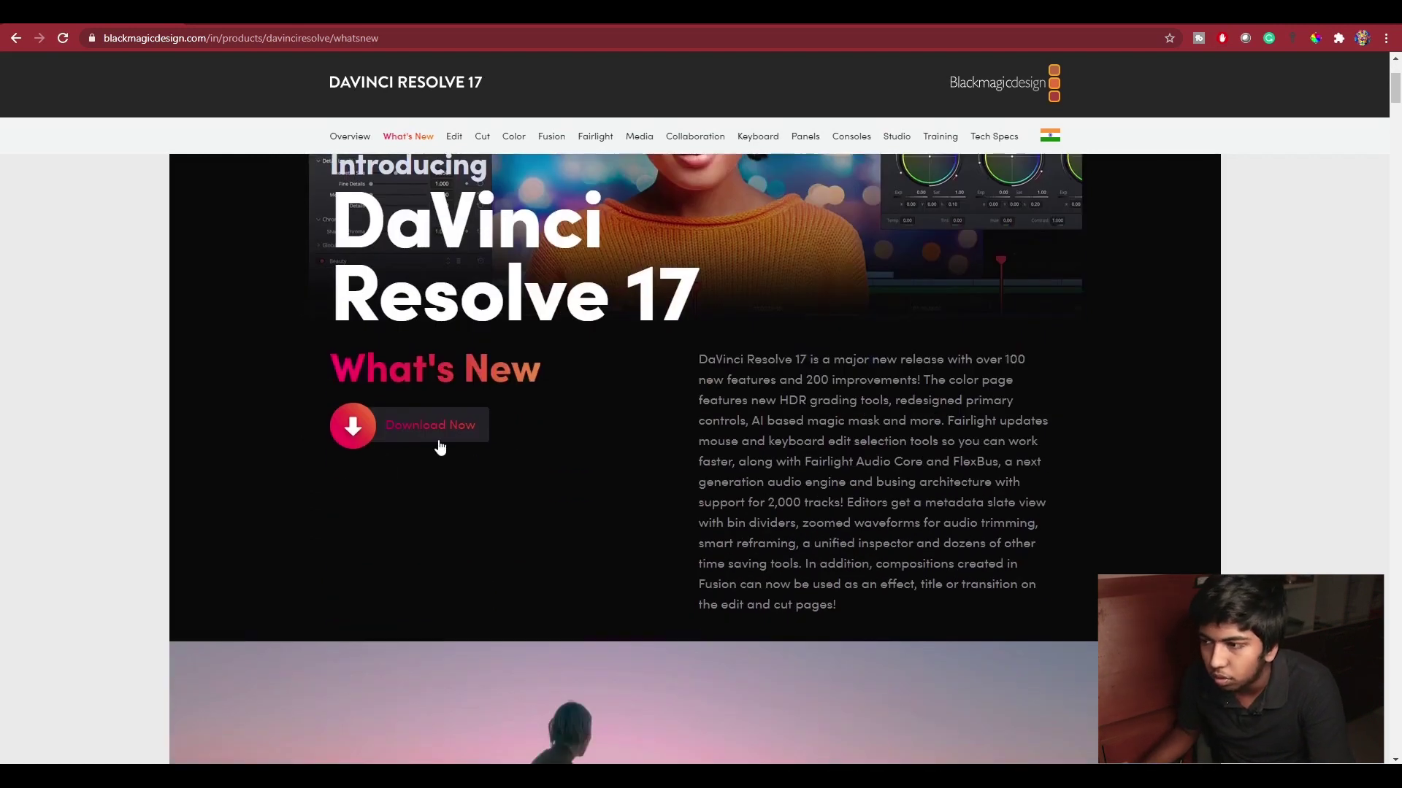
scroll(814, 446, "down", 15)
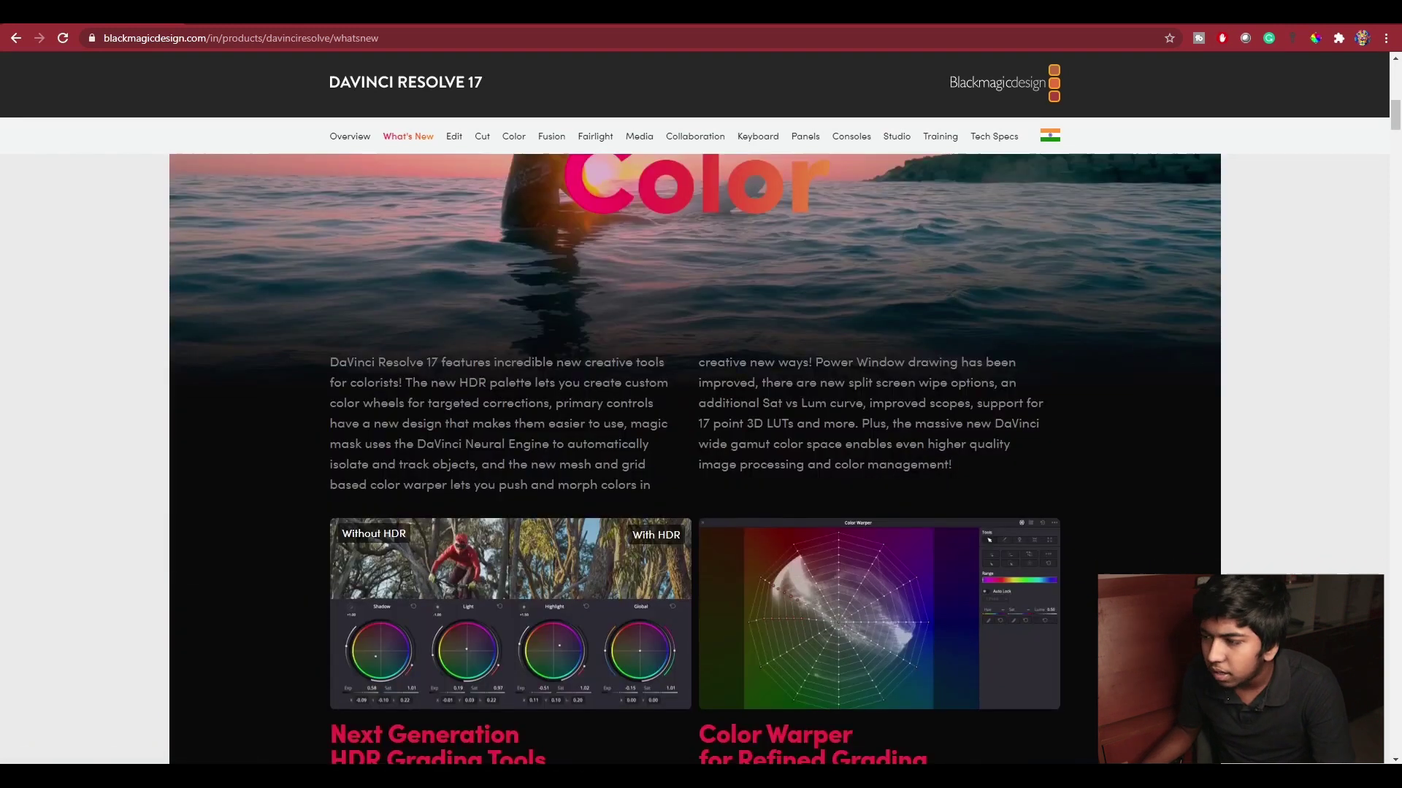
scroll(583, 409, "up", 8)
scroll(583, 409, "up", 10)
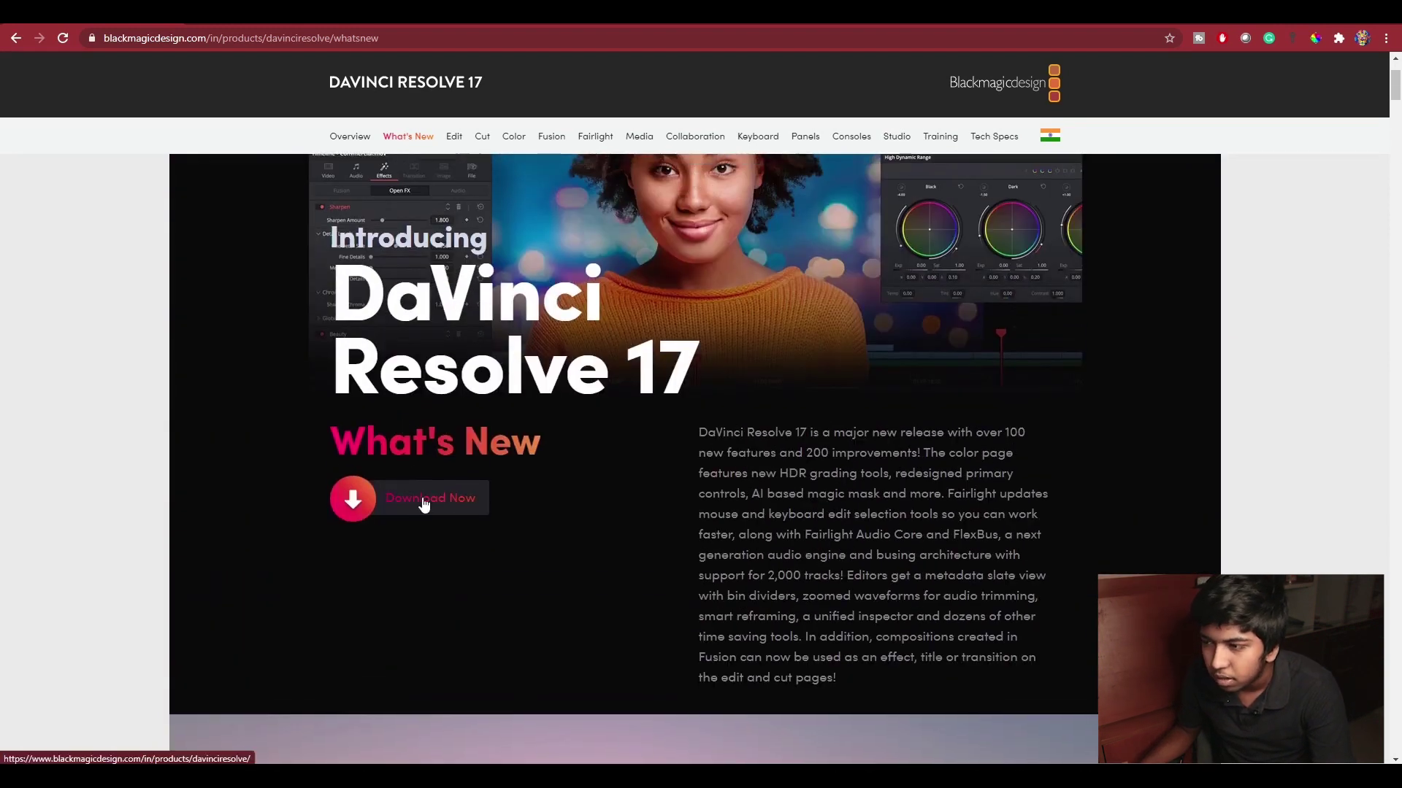
left_click(423, 503)
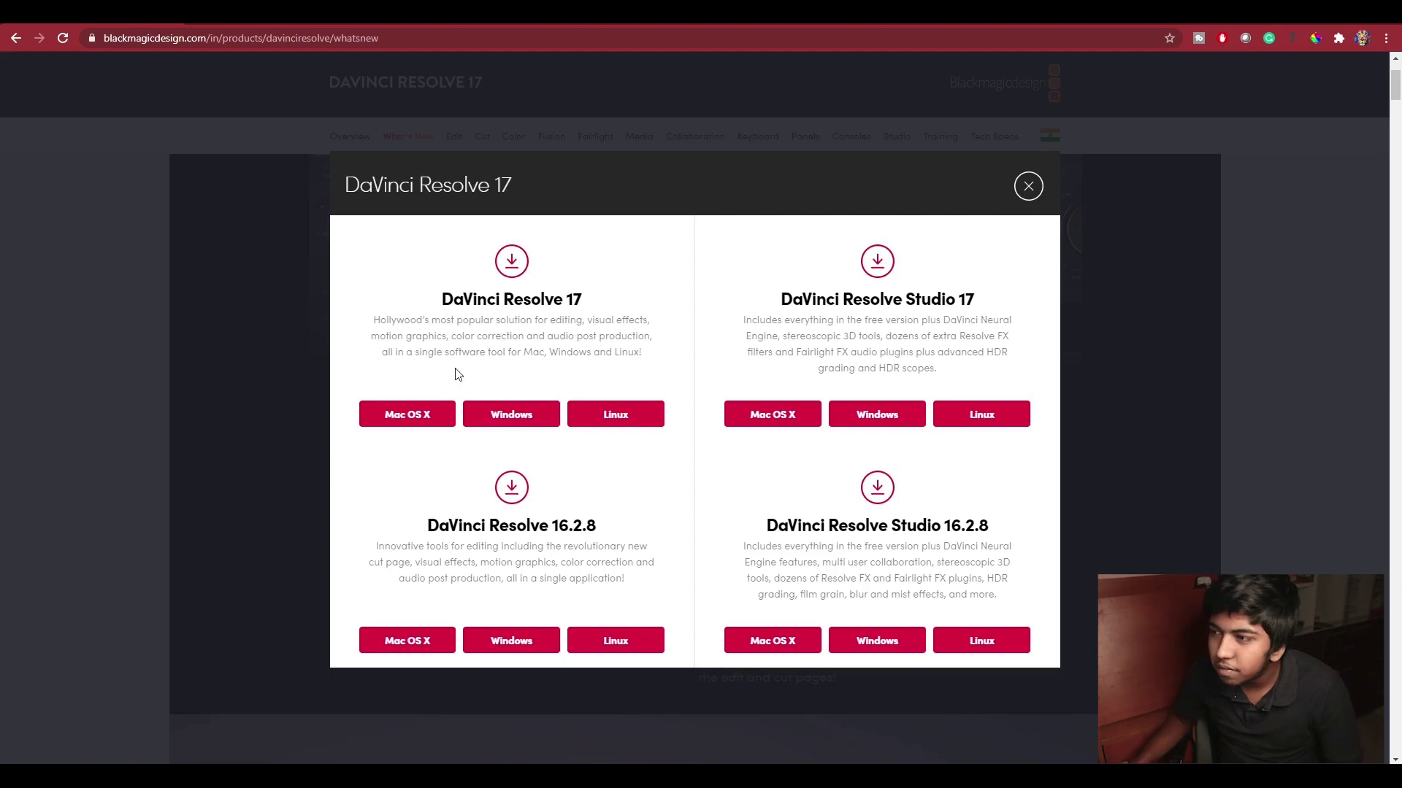
Choose the Windows download of the free DaVinci Resolve 17 edition to reach its registration form
left_click_drag(452, 295, 587, 301)
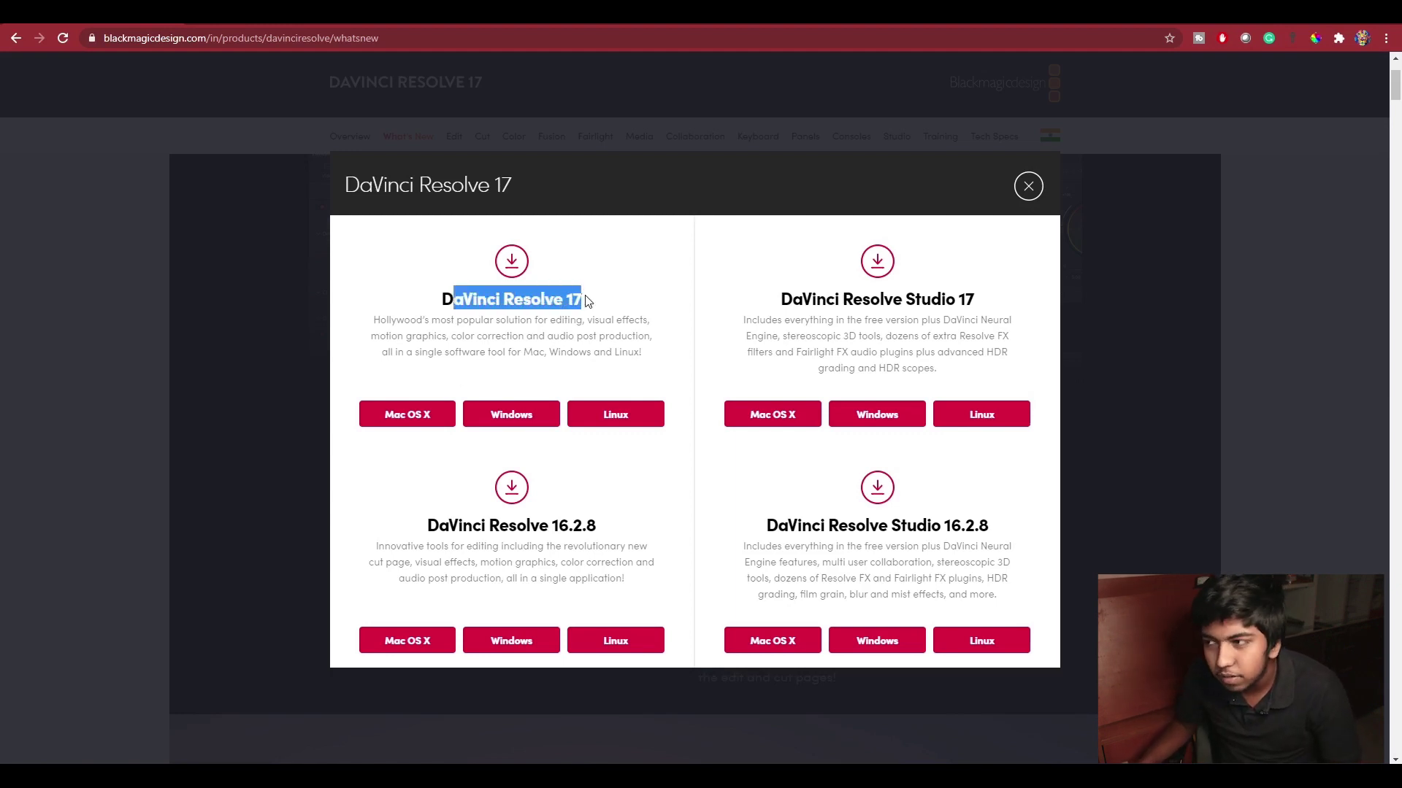
left_click(624, 286)
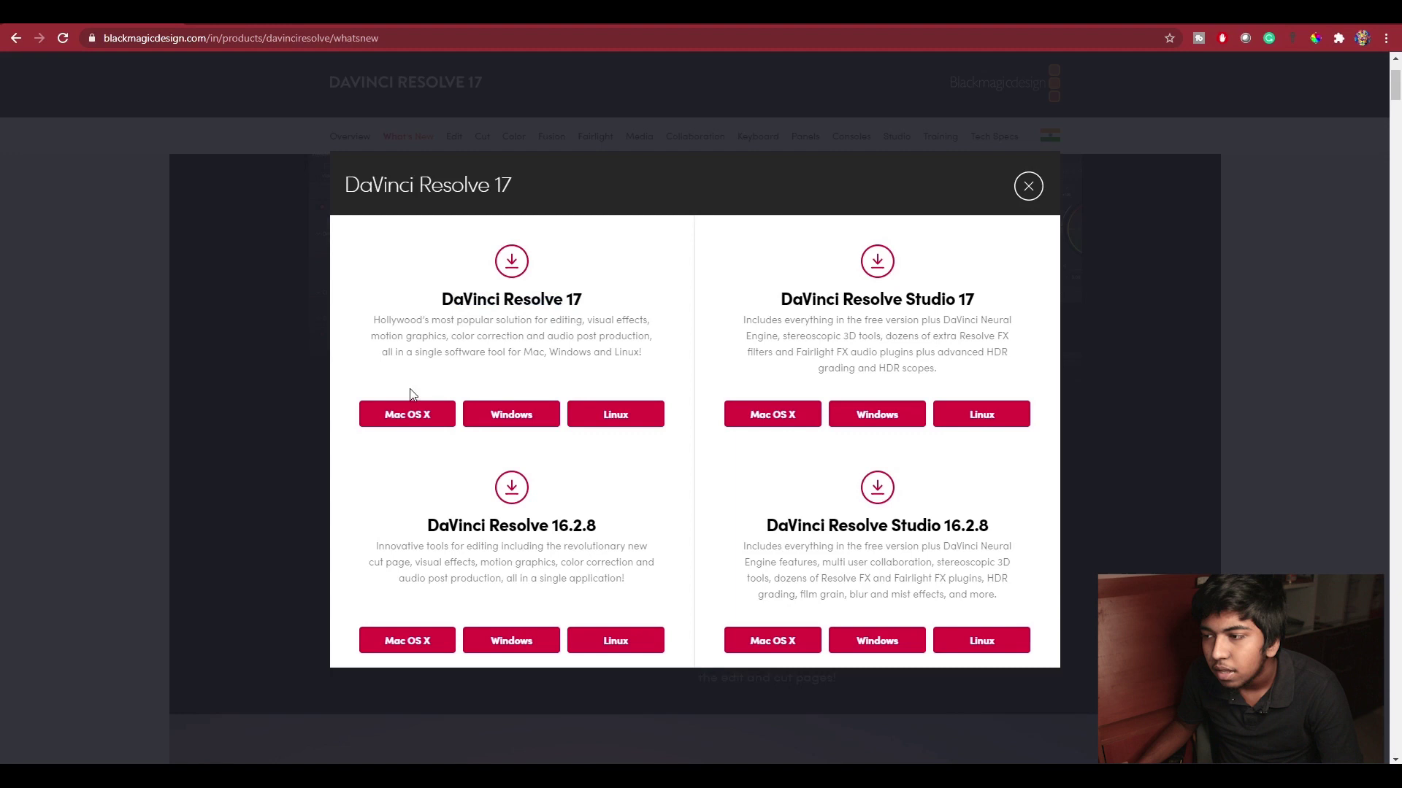
left_click_drag(378, 395, 413, 415)
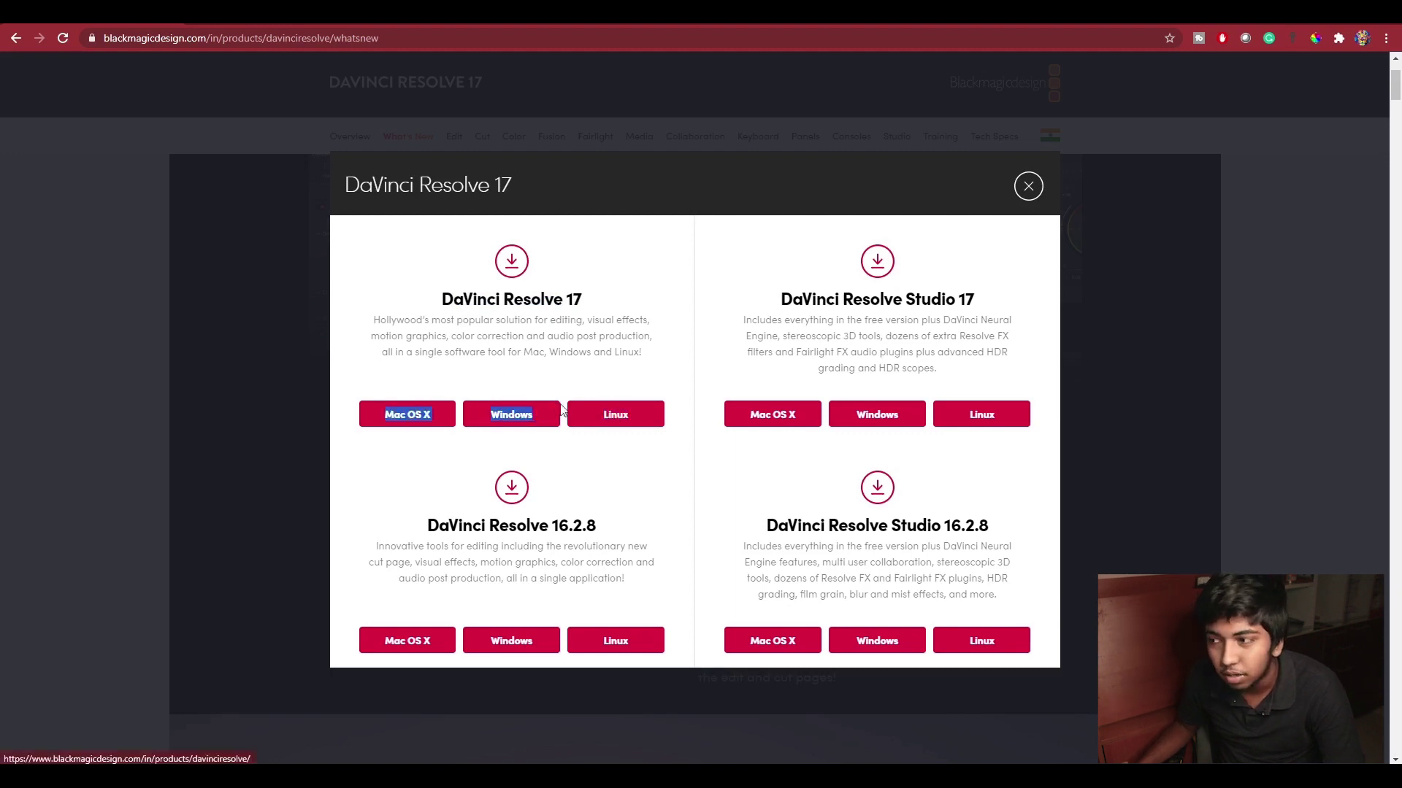
left_click_drag(562, 411, 508, 383)
left_click(509, 384)
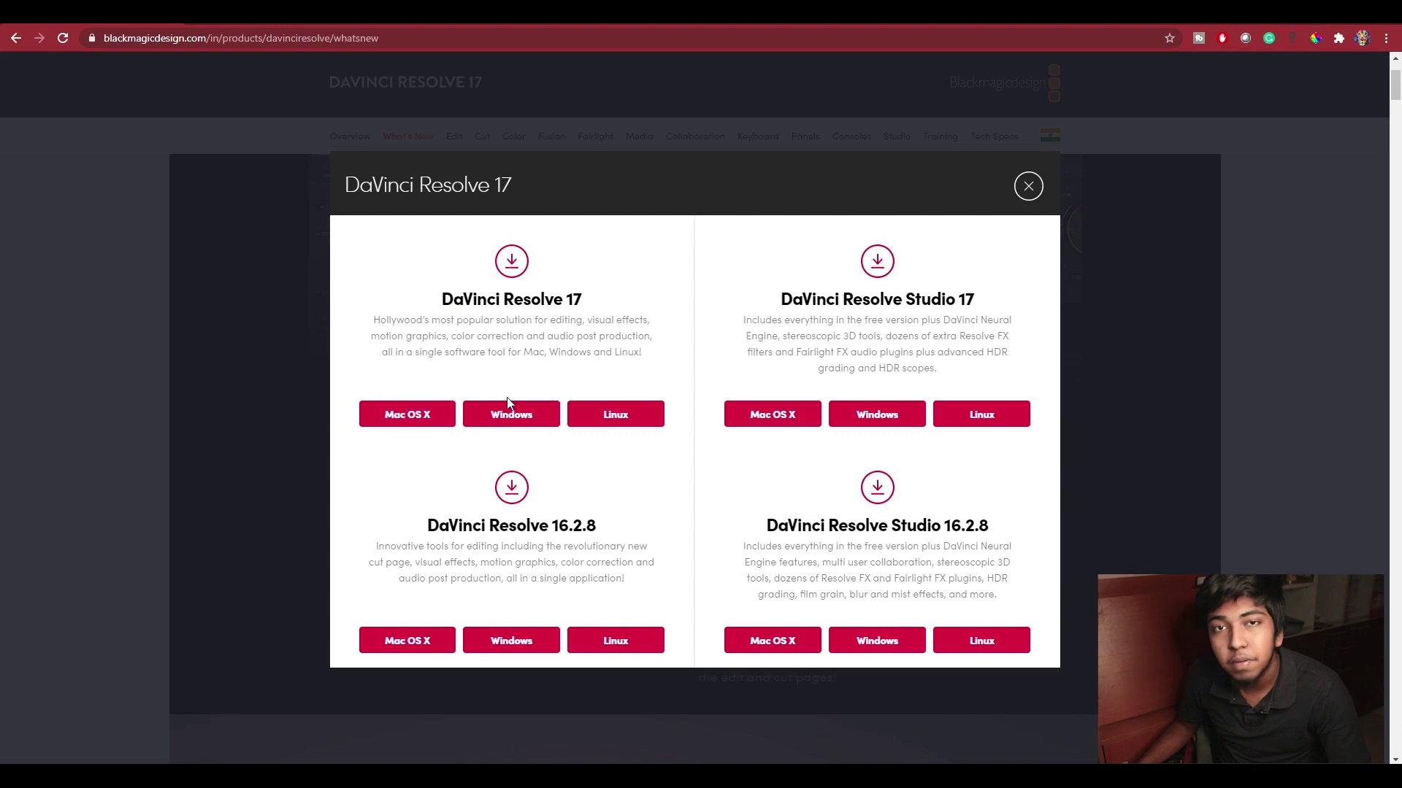
key("Escape")
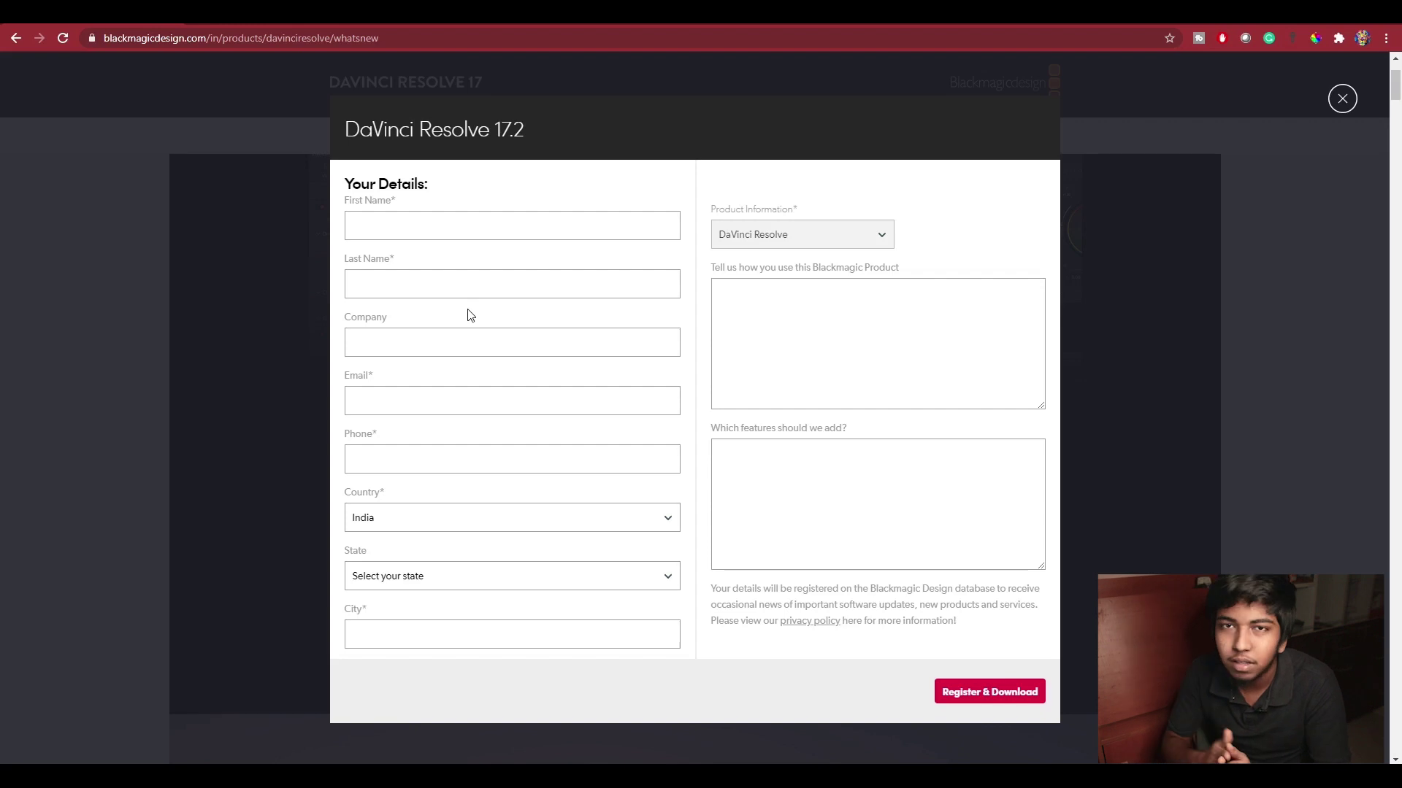
Fill in the first name, last name, company, email and phone number in the registration form from the saved suggestions
left_click(351, 229)
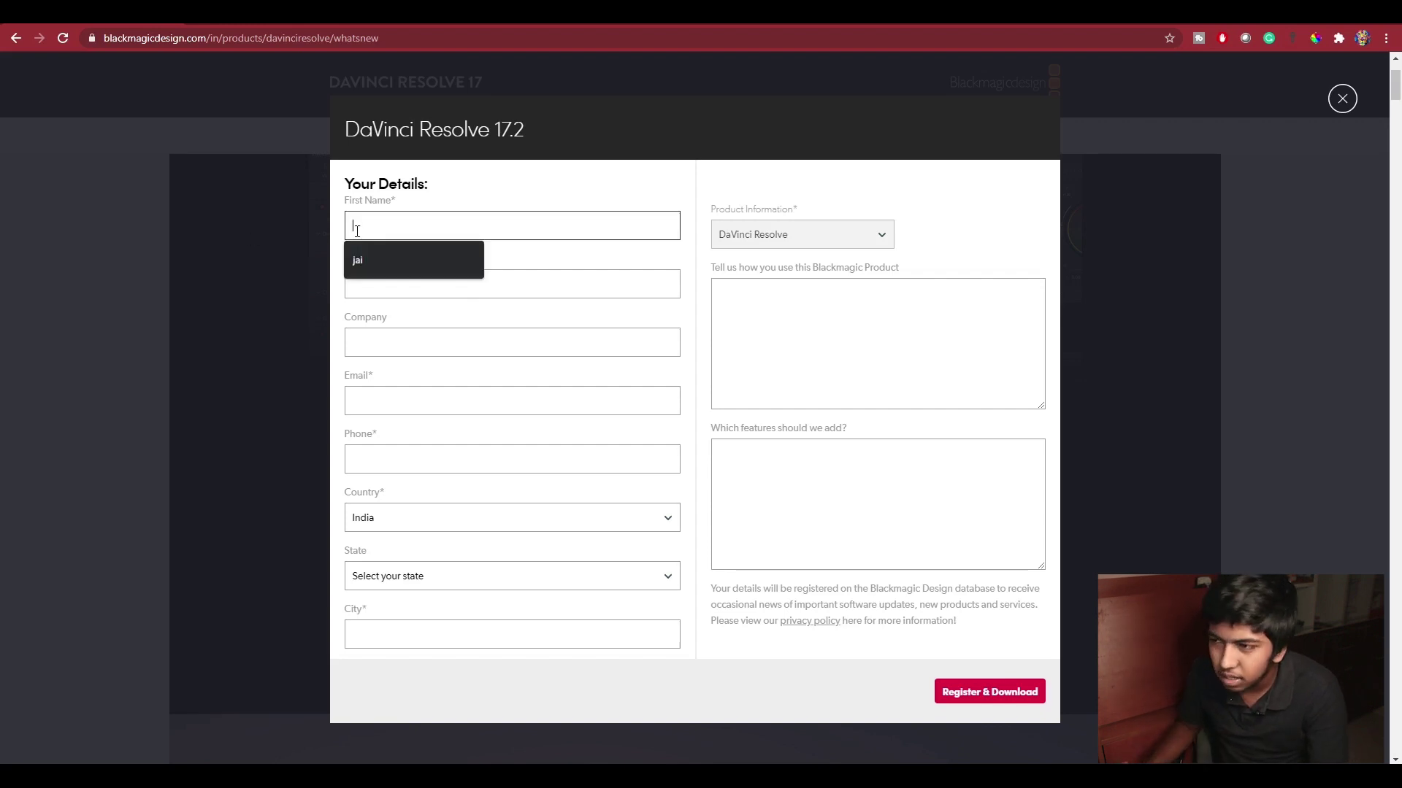
left_click(358, 256)
left_click(385, 289)
left_click(409, 317)
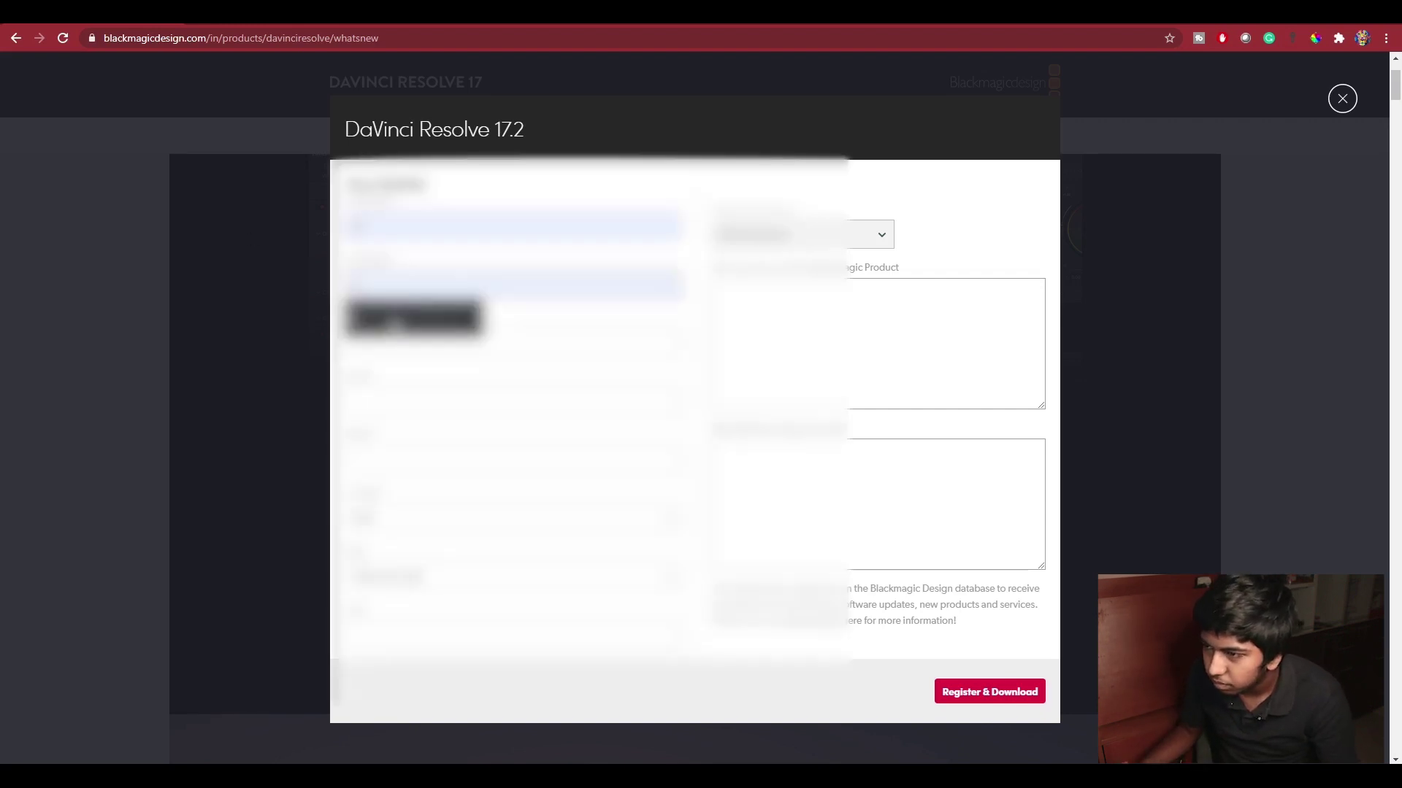
left_click(380, 342)
left_click(409, 375)
left_click(394, 401)
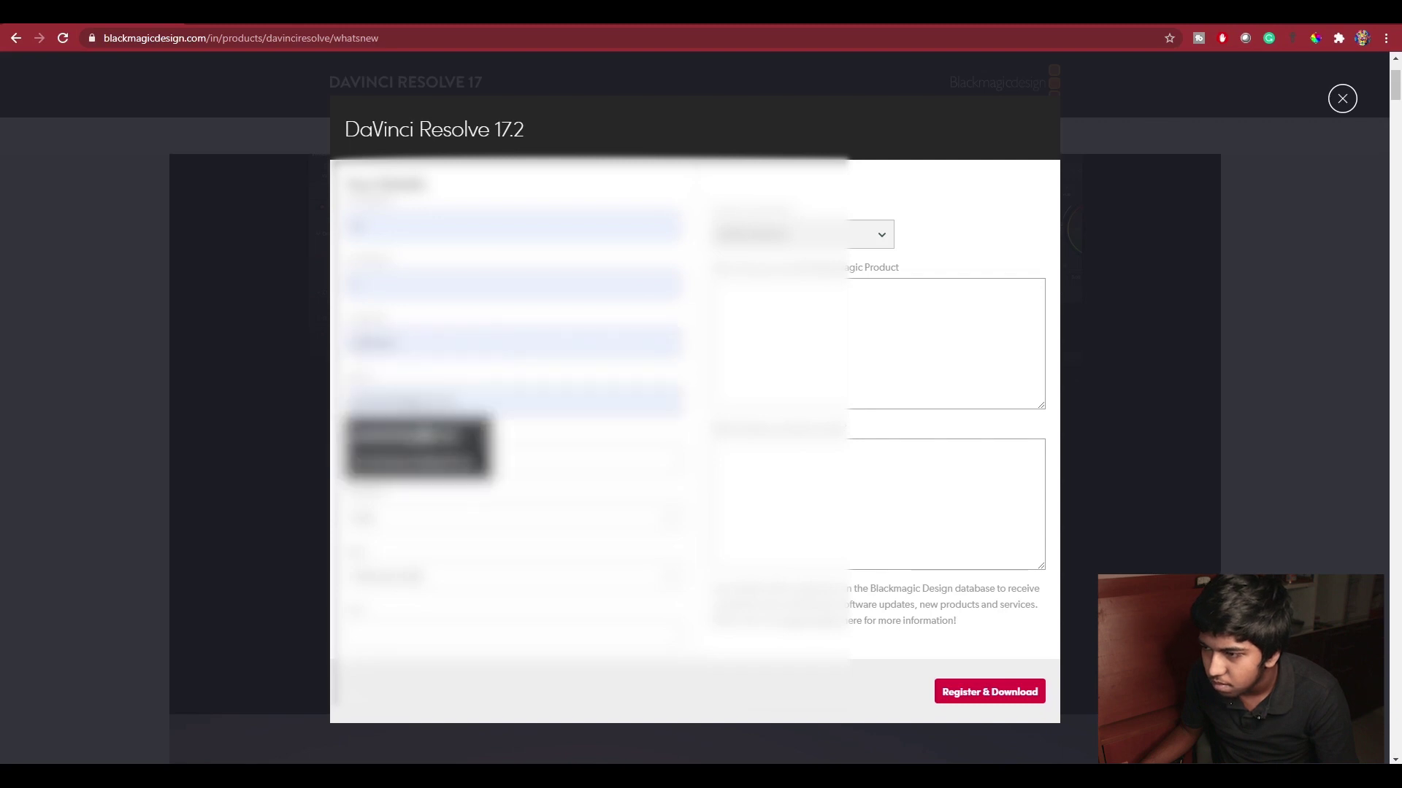
left_click(394, 434)
left_click(394, 459)
left_click(409, 492)
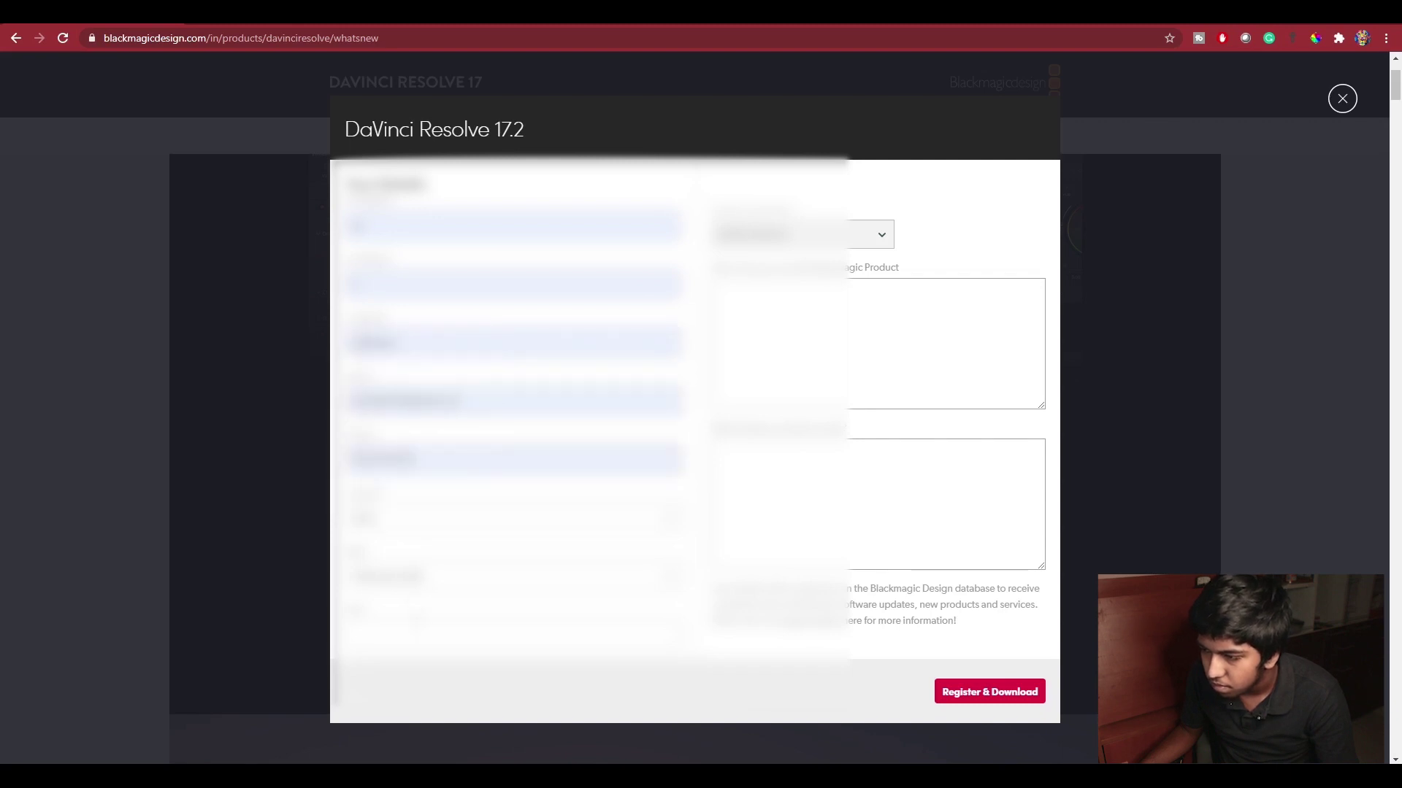
Complete the state and city details, then submit the registration and start the download
left_click(394, 635)
left_click(409, 666)
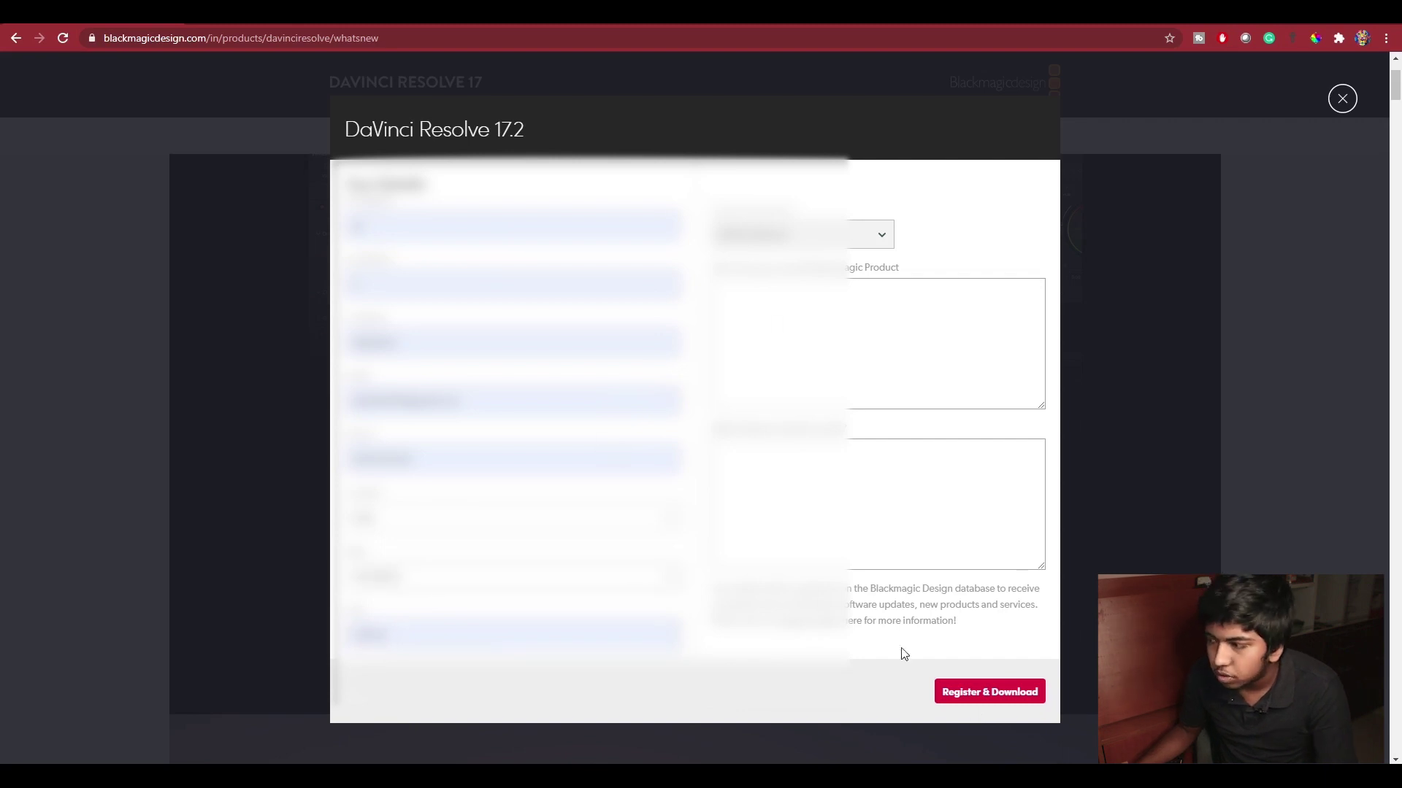
left_click(962, 693)
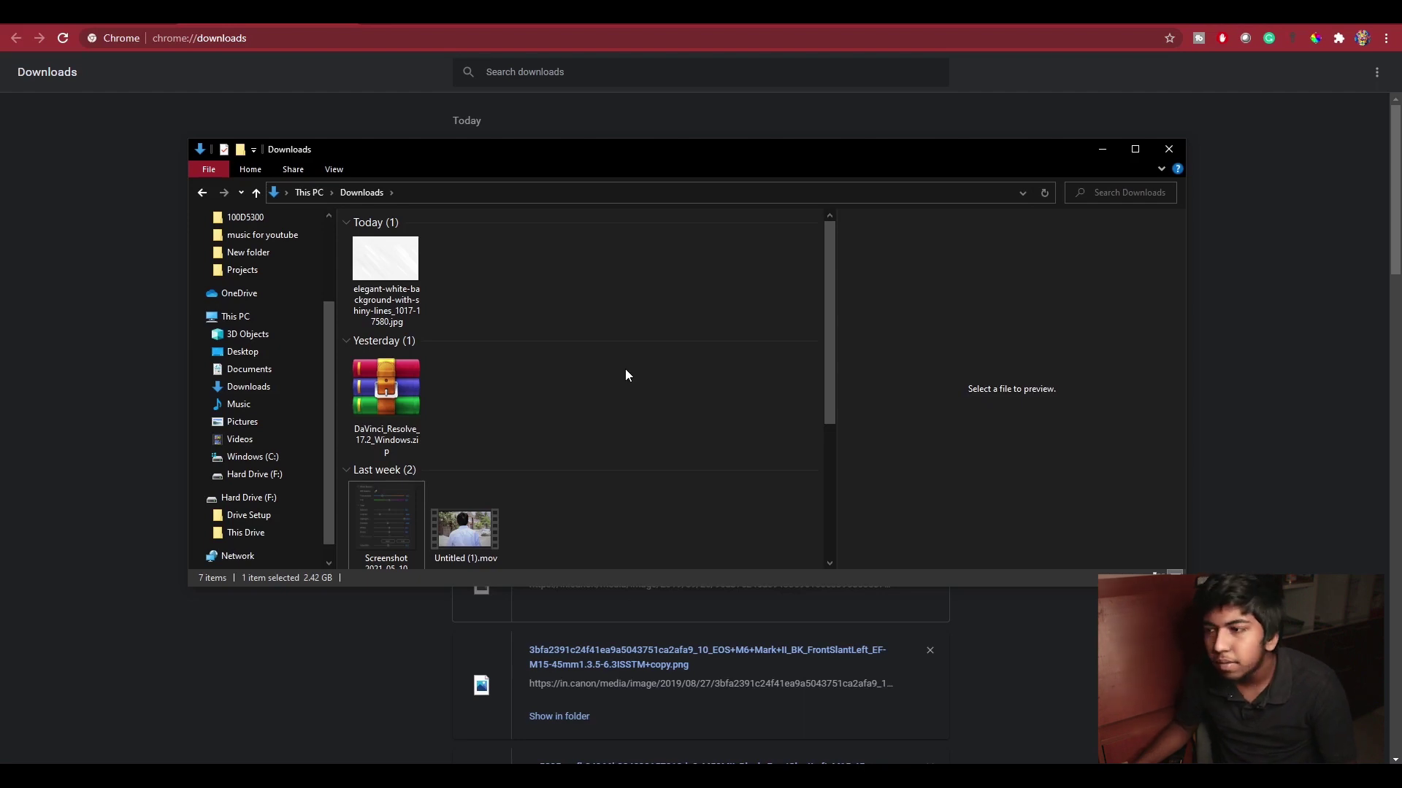
Extract DaVinci_Resolve_17.2_Windows.zip directly into the Downloads folder
left_click(393, 404)
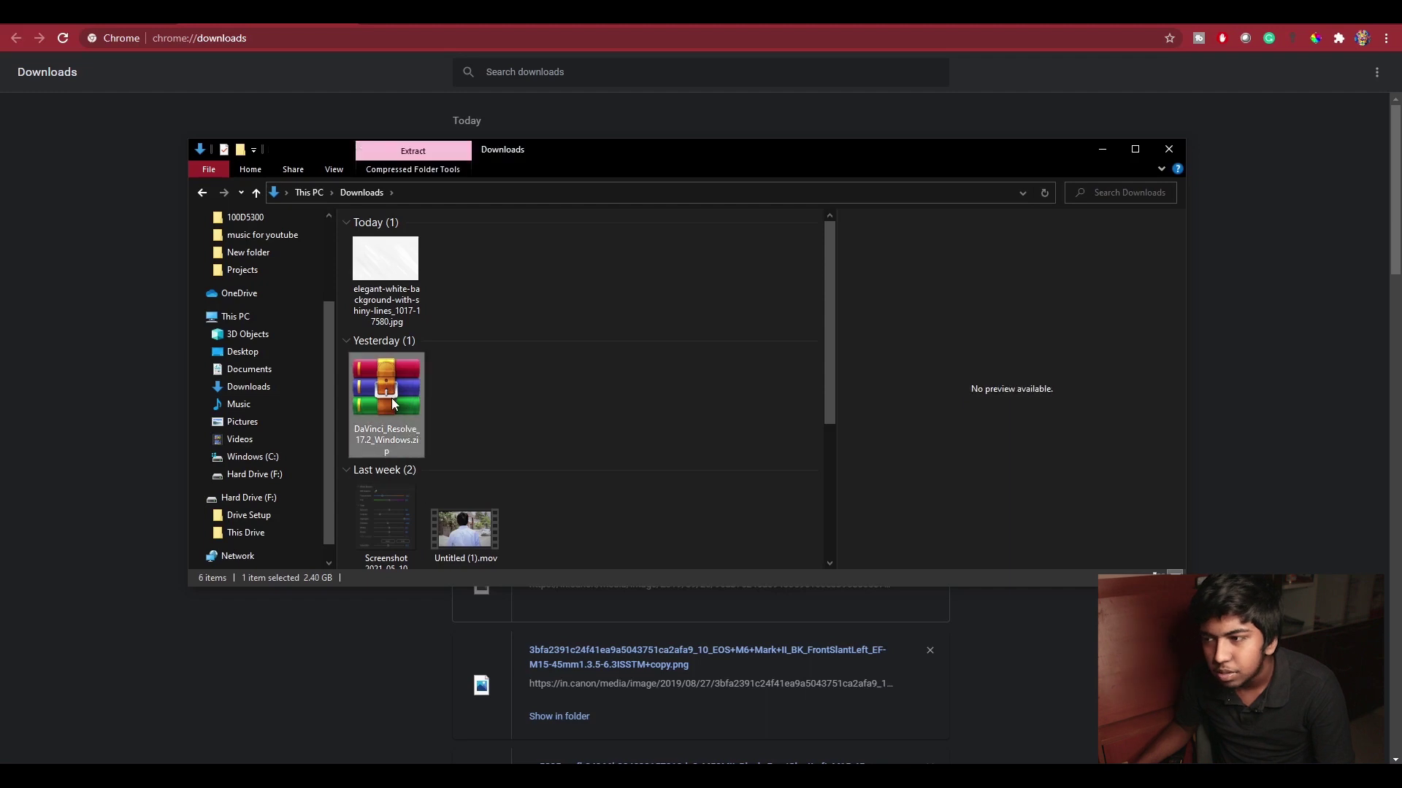
right_click(392, 401)
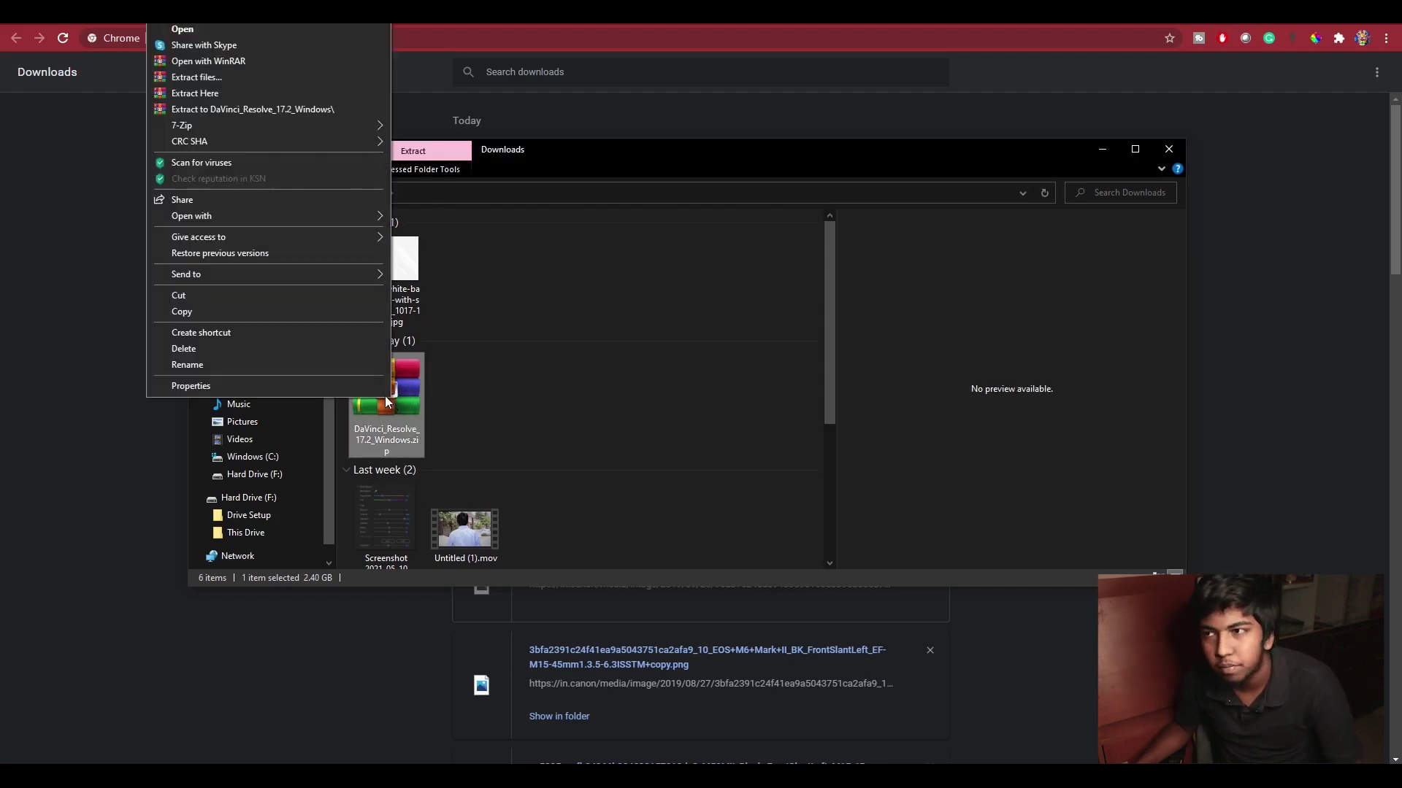
left_click(241, 95)
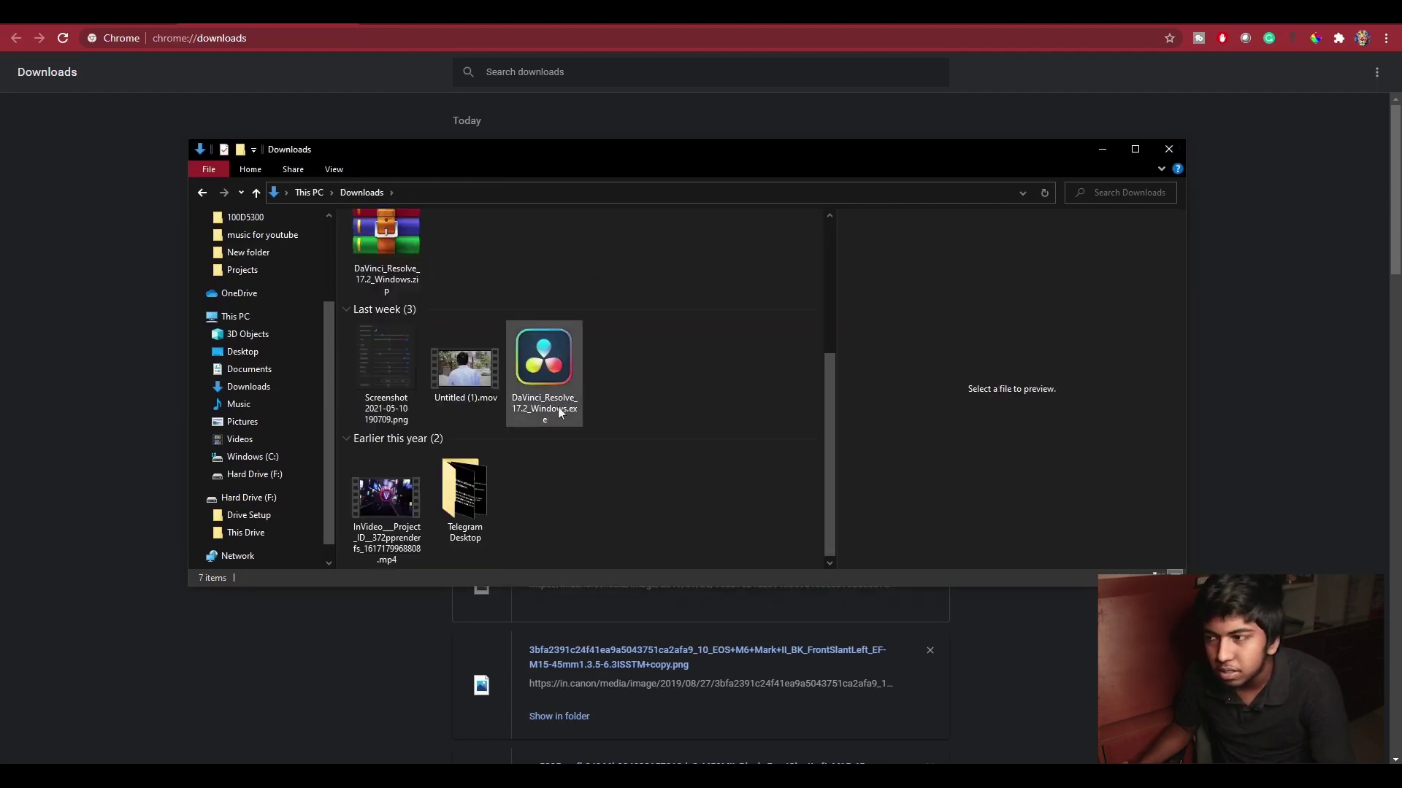
Run DaVinci_Resolve_17.2_Windows.exe, install the checked components and proceed past the setup wizard's welcome page
double_click(549, 370)
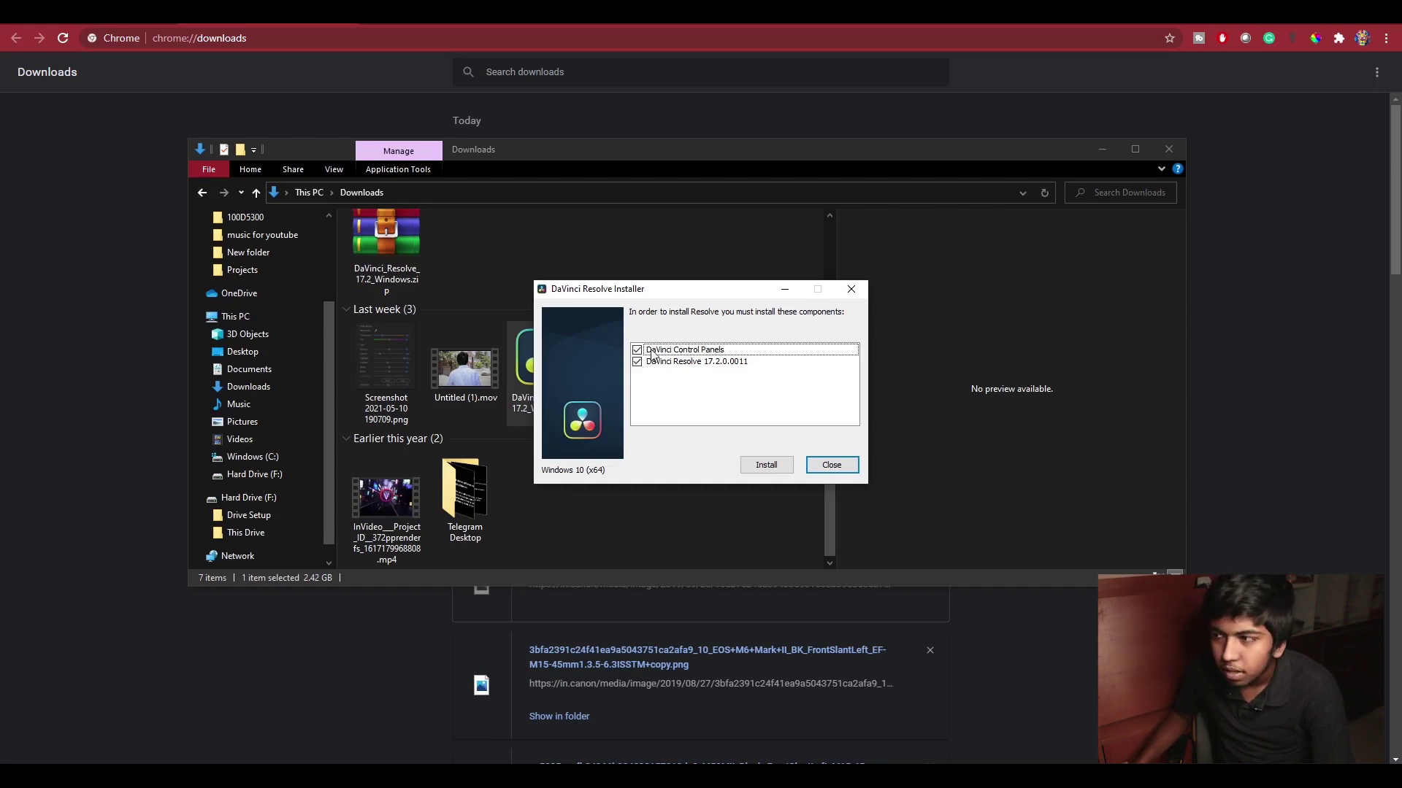
left_click(761, 467)
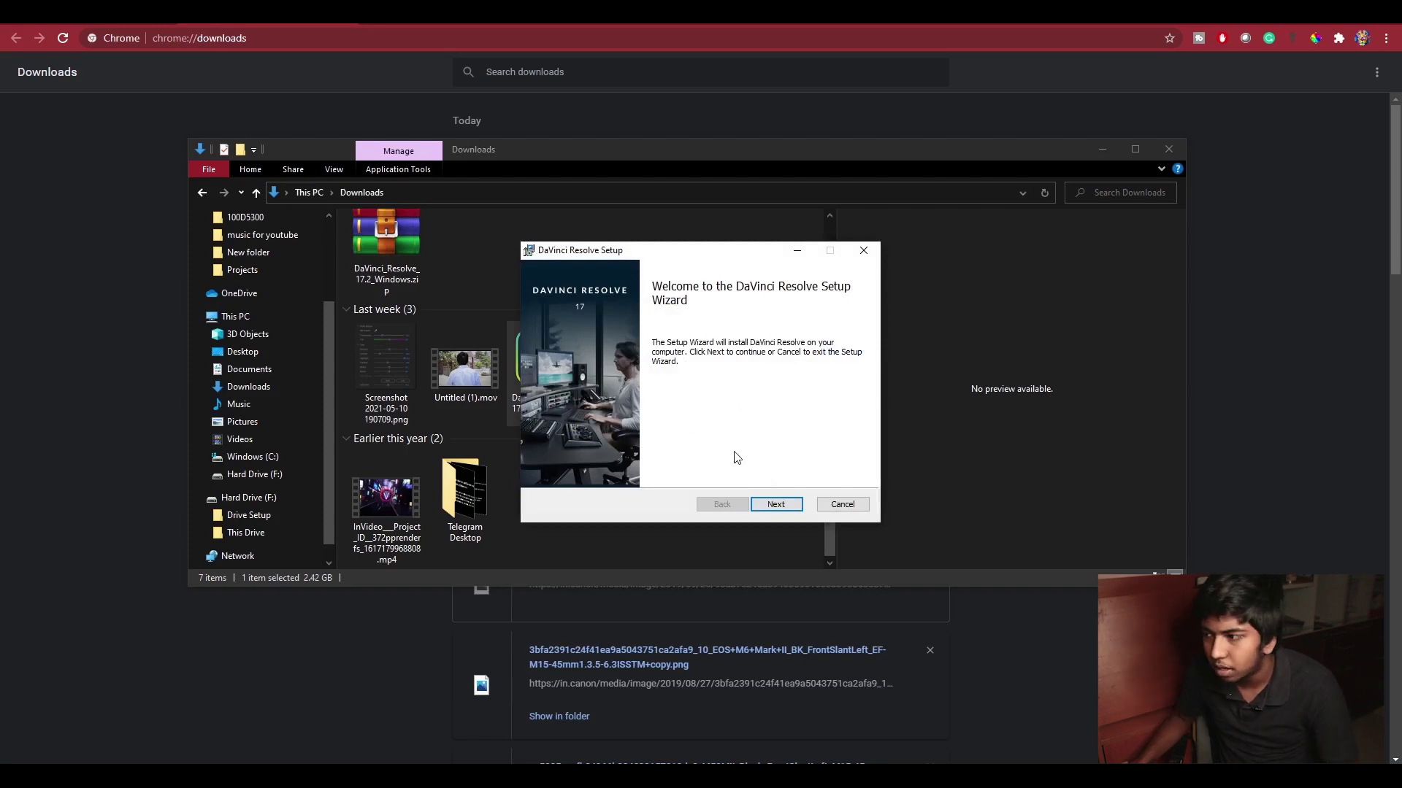
left_click(777, 505)
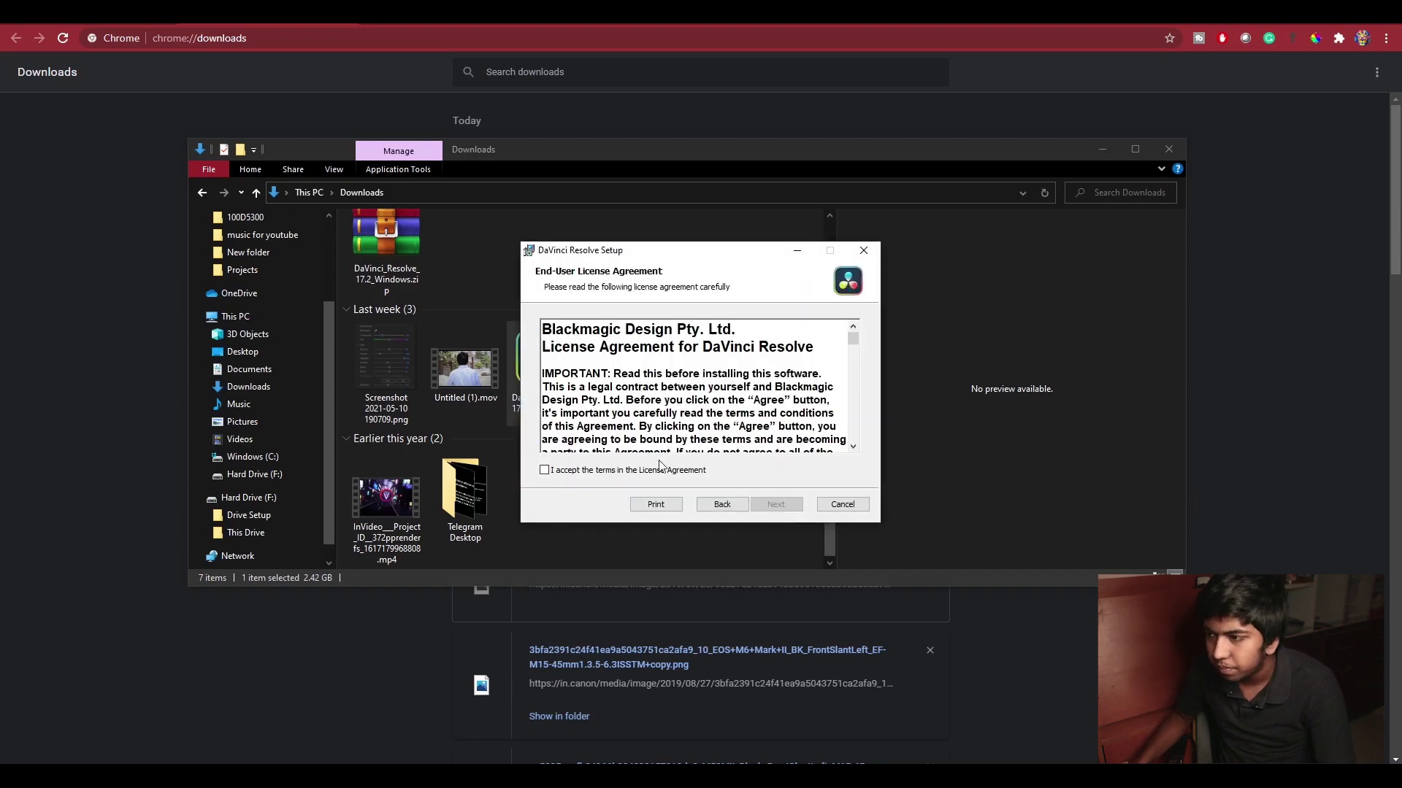
Skim the End-User License Agreement, accept its terms and continue the setup
scroll(620, 448, "down", 3)
scroll(621, 448, "down", 5)
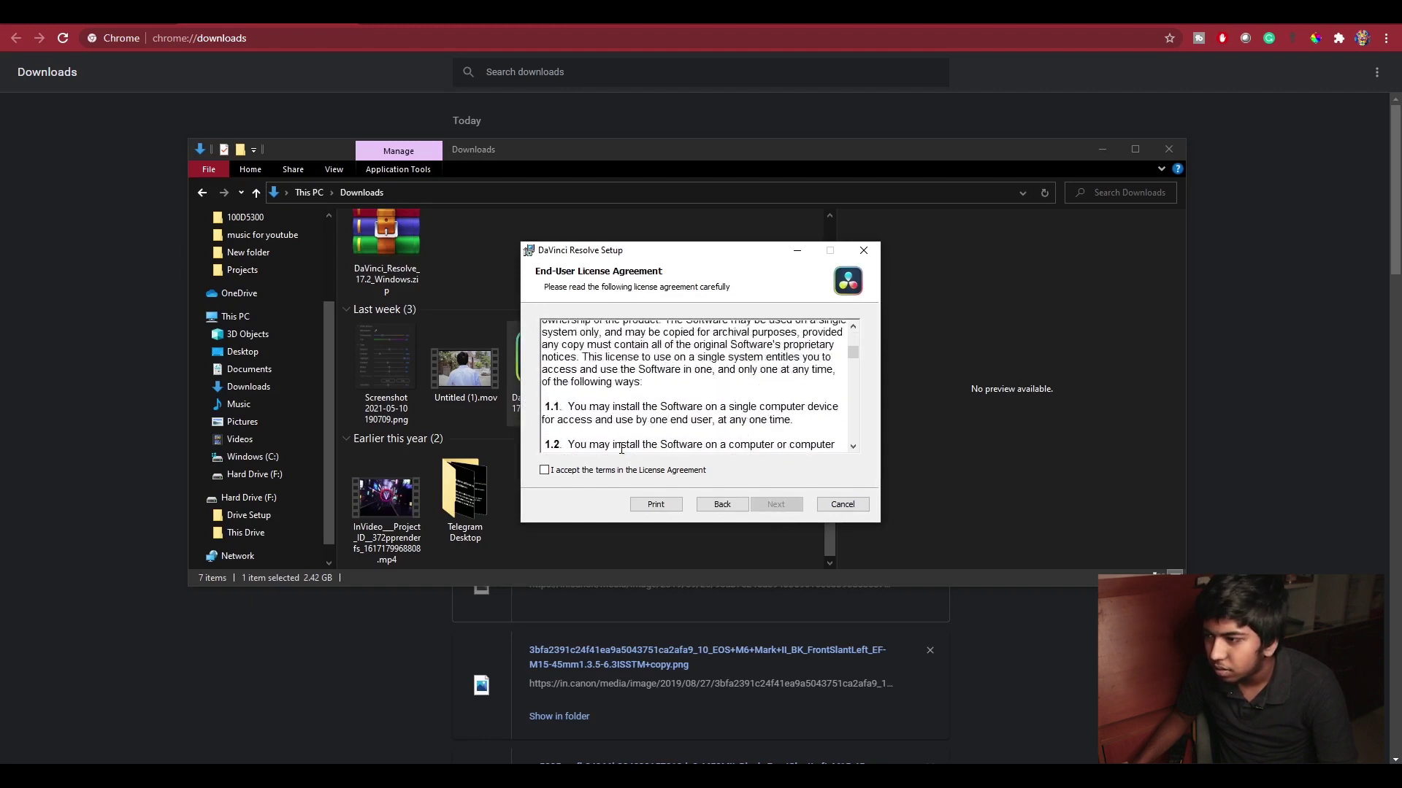
scroll(617, 447, "up", 15)
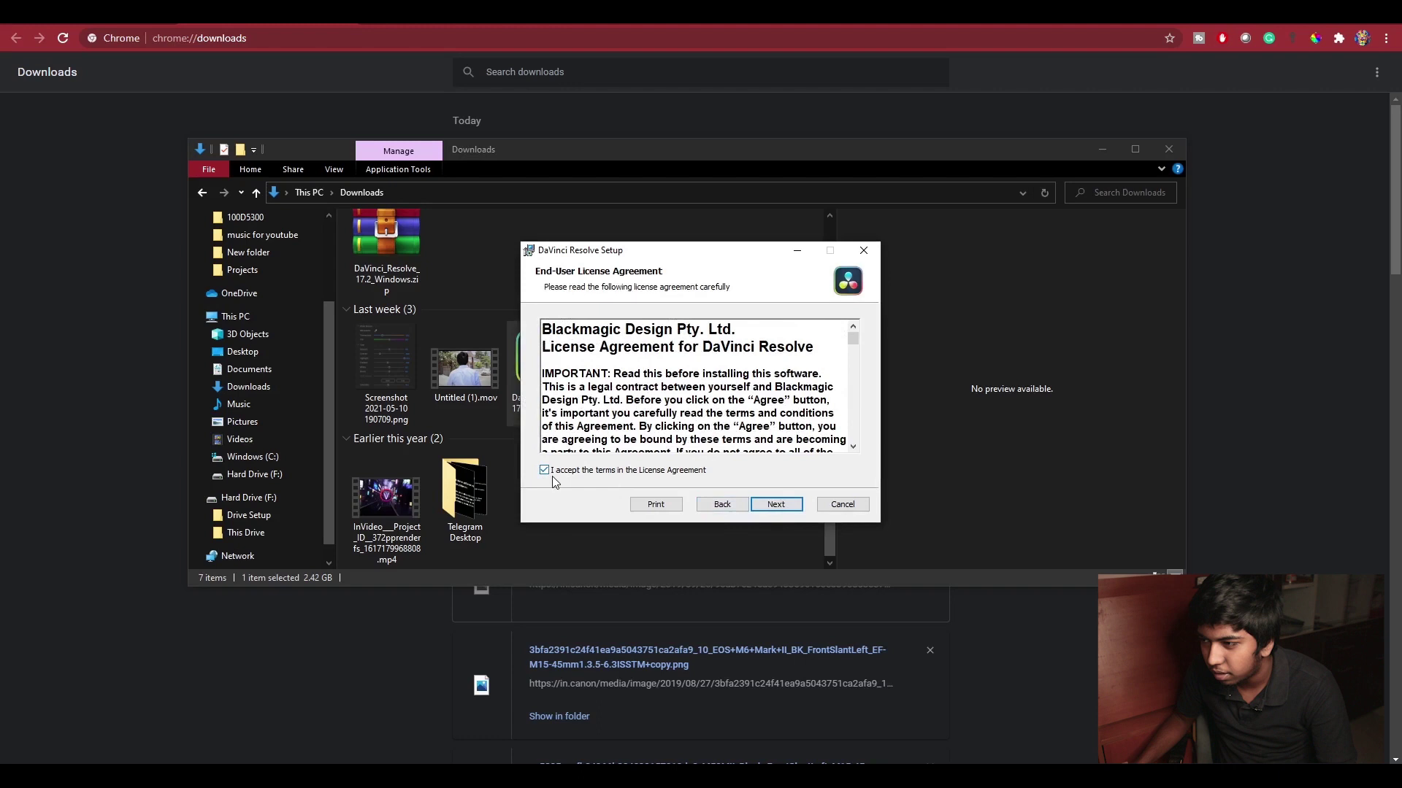
left_click(775, 510)
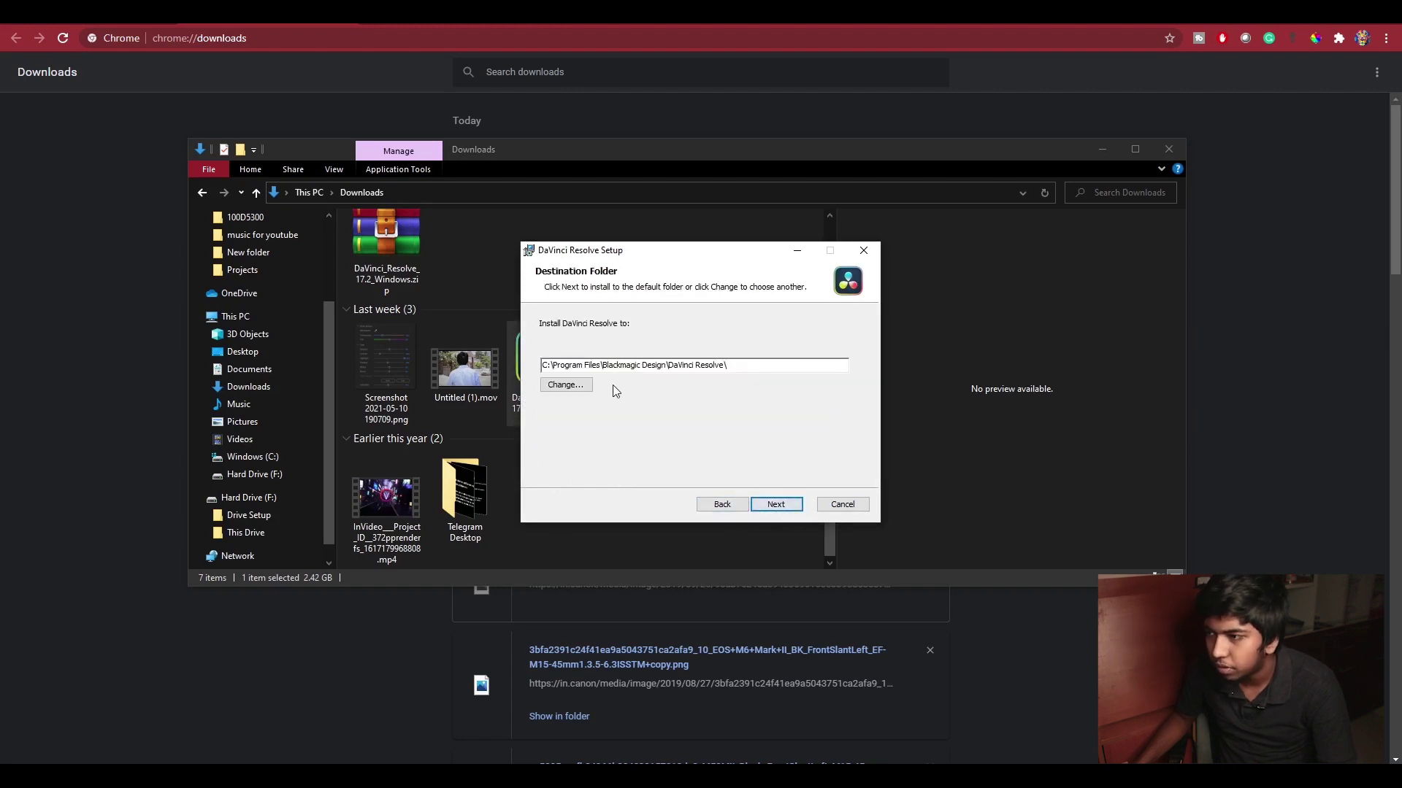
Install DaVinci Resolve to the default destination folder, then finish the setup wizard and dismiss the completion notice
left_click(572, 390)
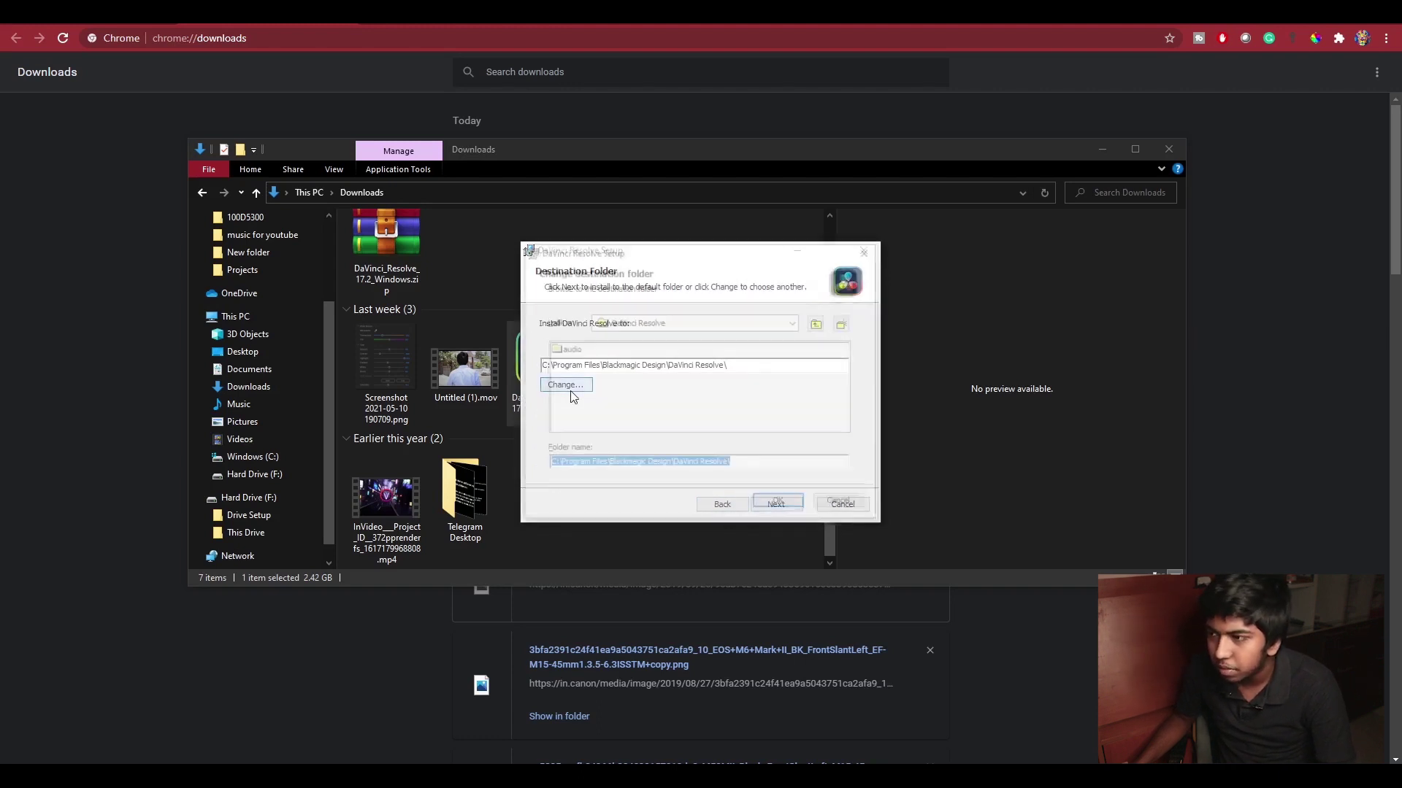
left_click(840, 507)
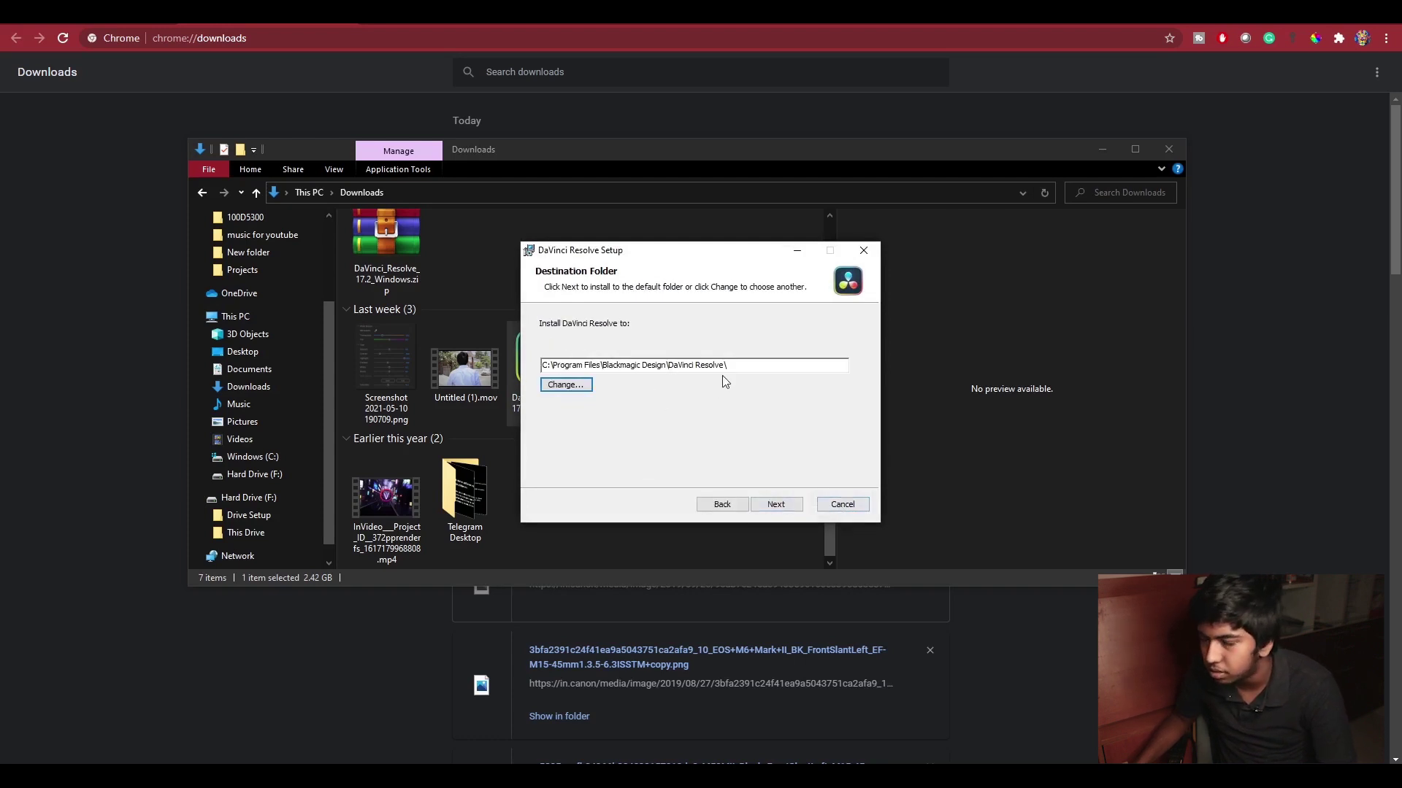
left_click(778, 505)
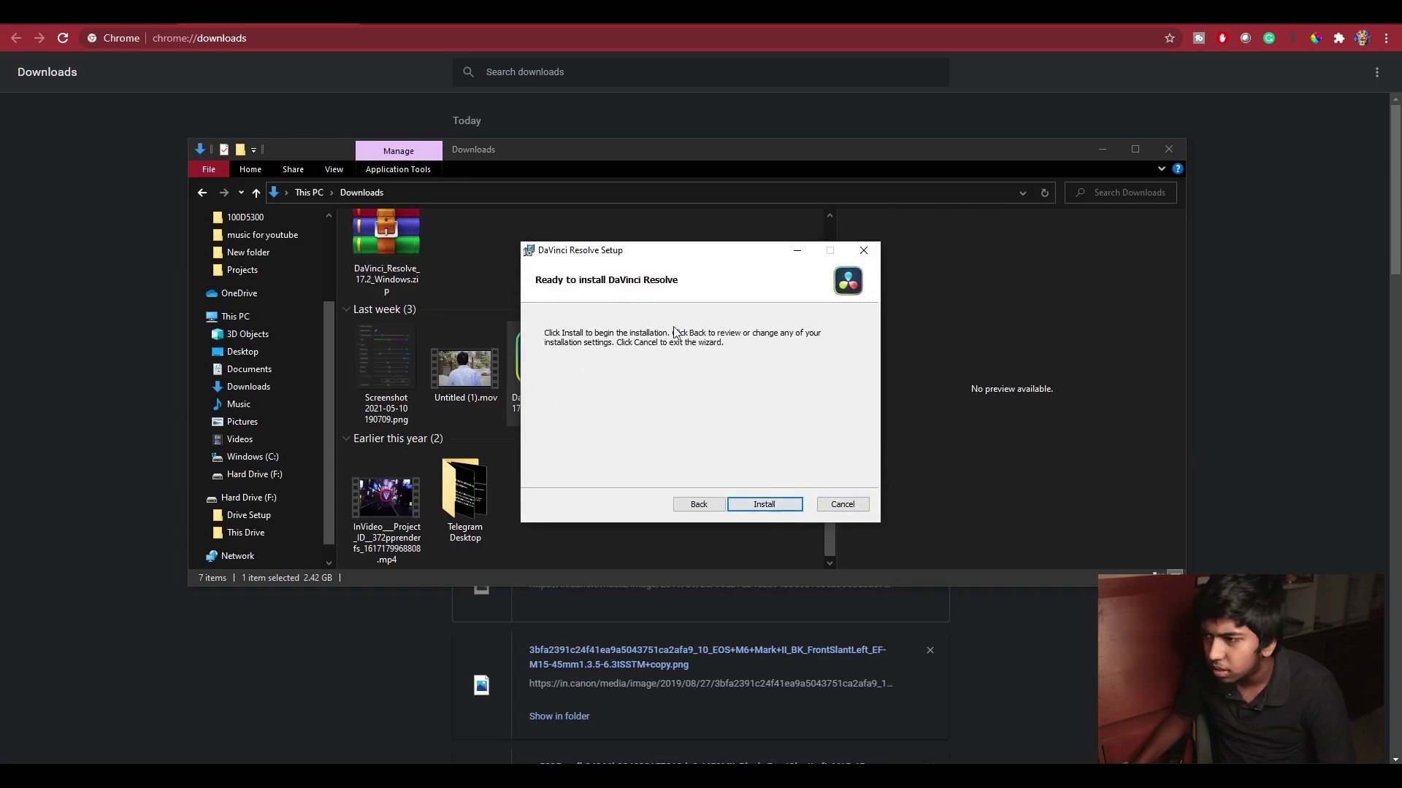
left_click(770, 502)
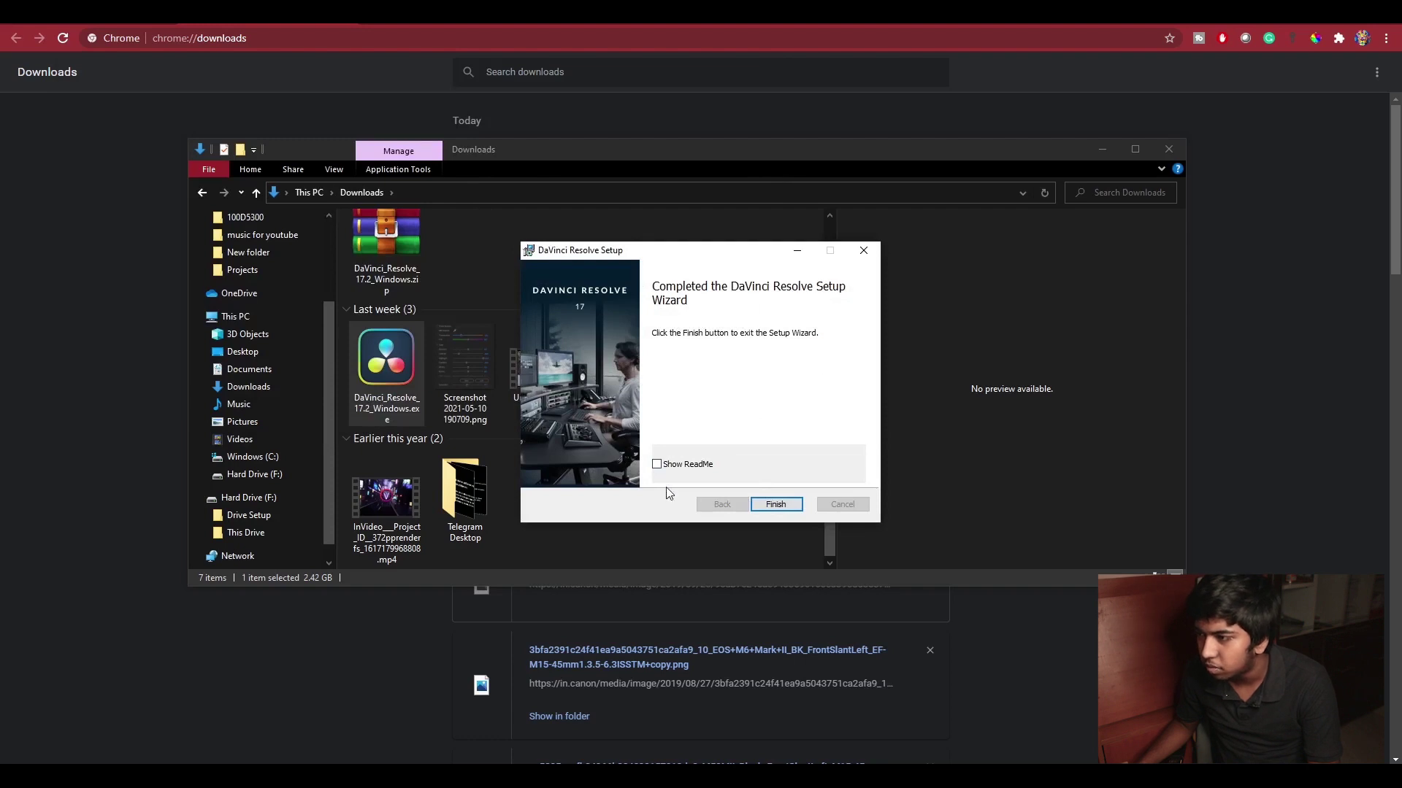
left_click(791, 510)
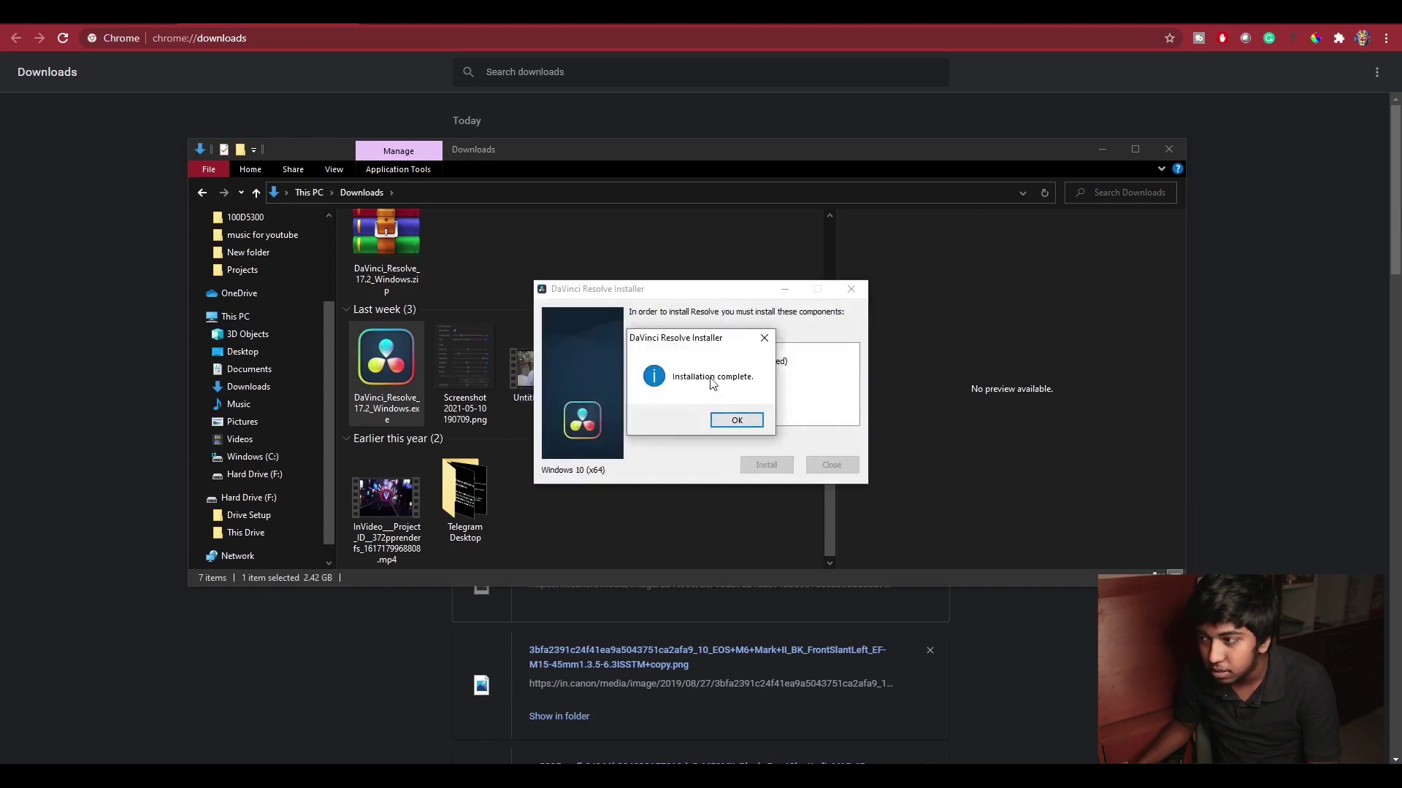
left_click(742, 420)
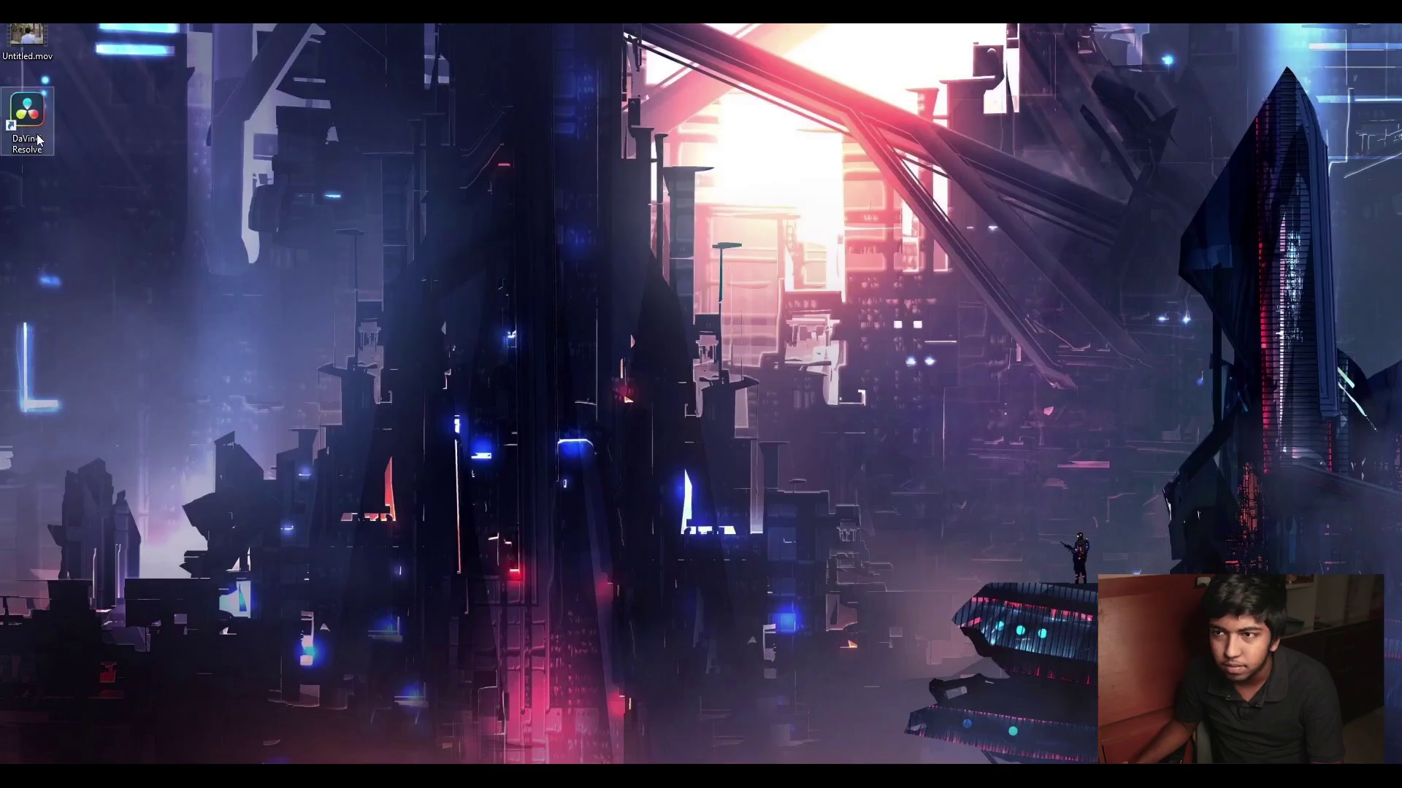
Launch DaVinci Resolve from the desktop and open the Untitled Project
left_click(24, 120)
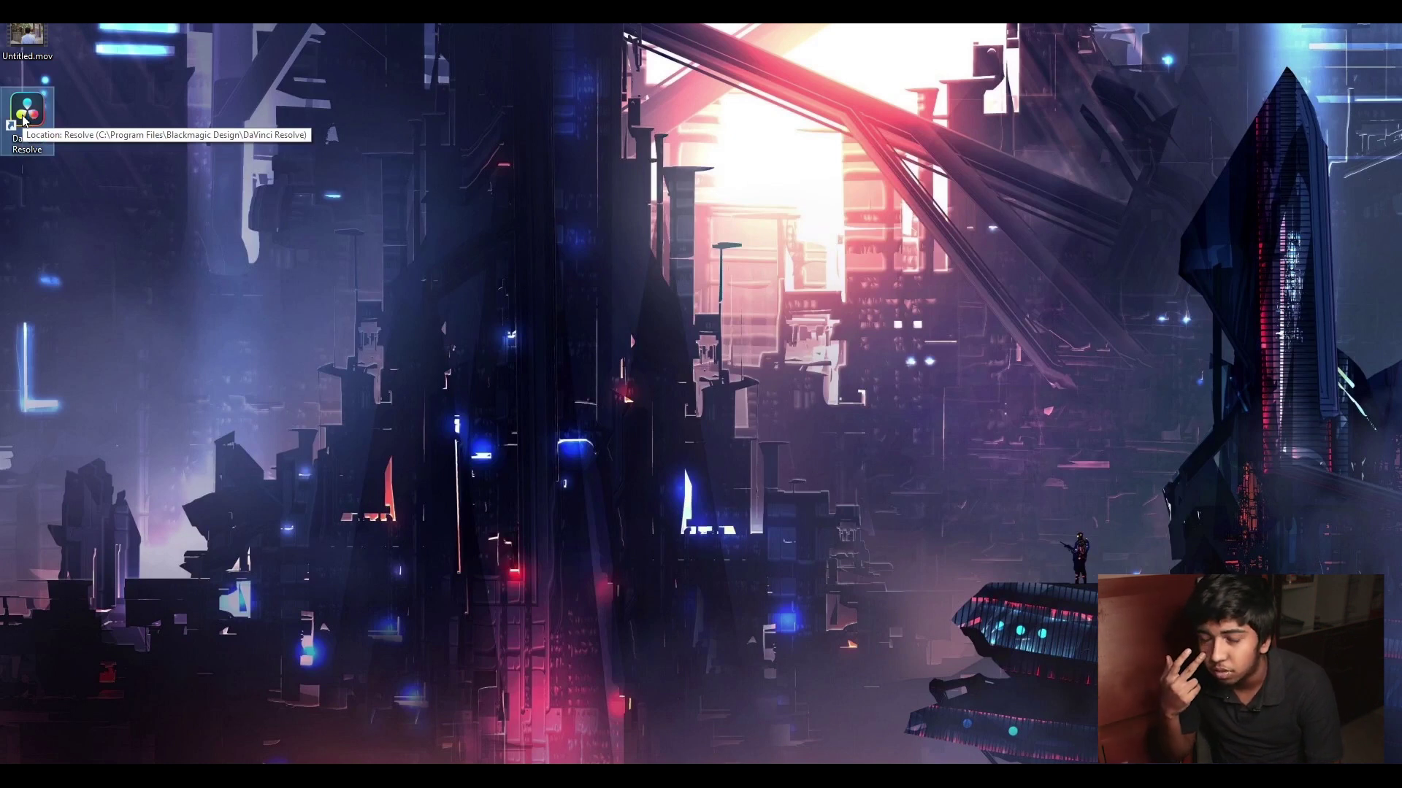
double_click(24, 119)
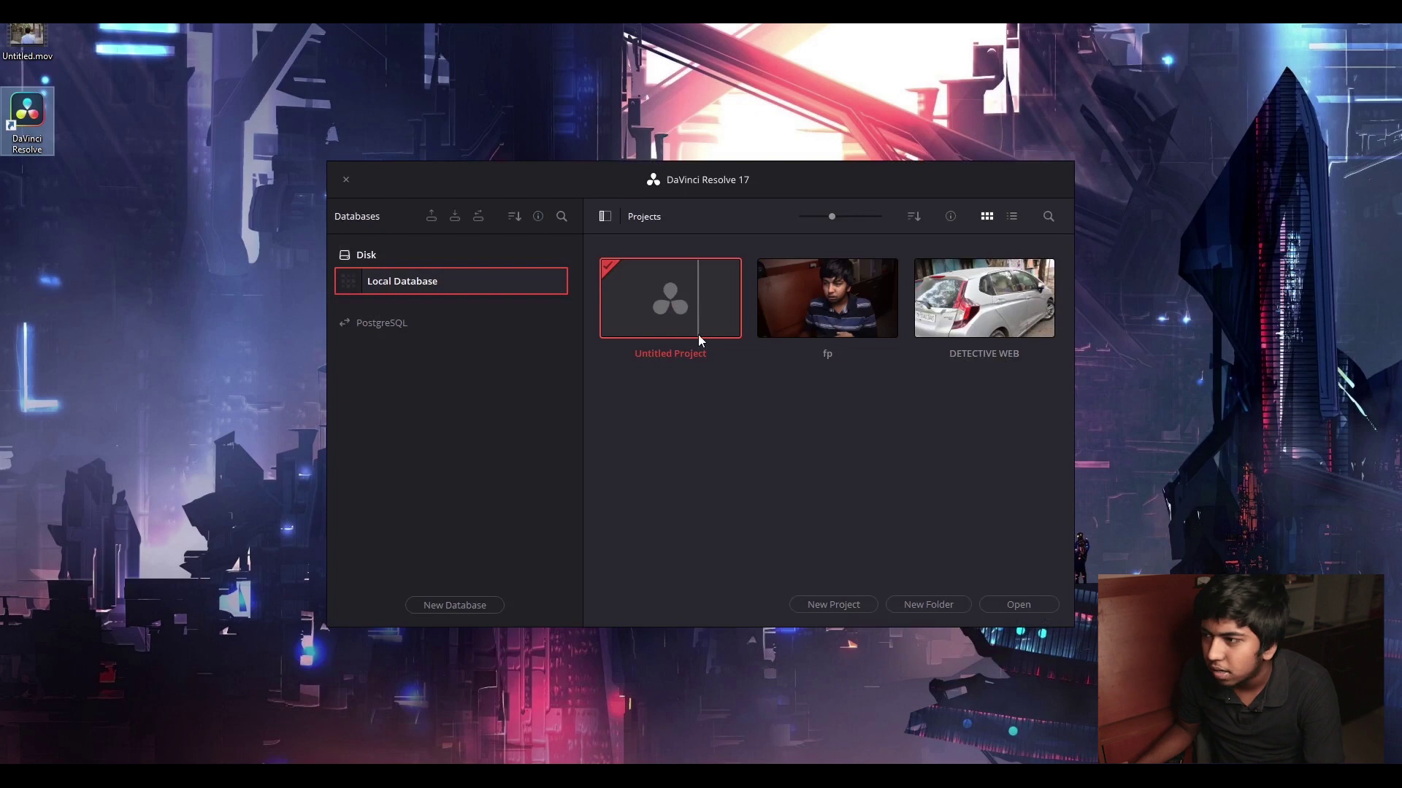
double_click(677, 315)
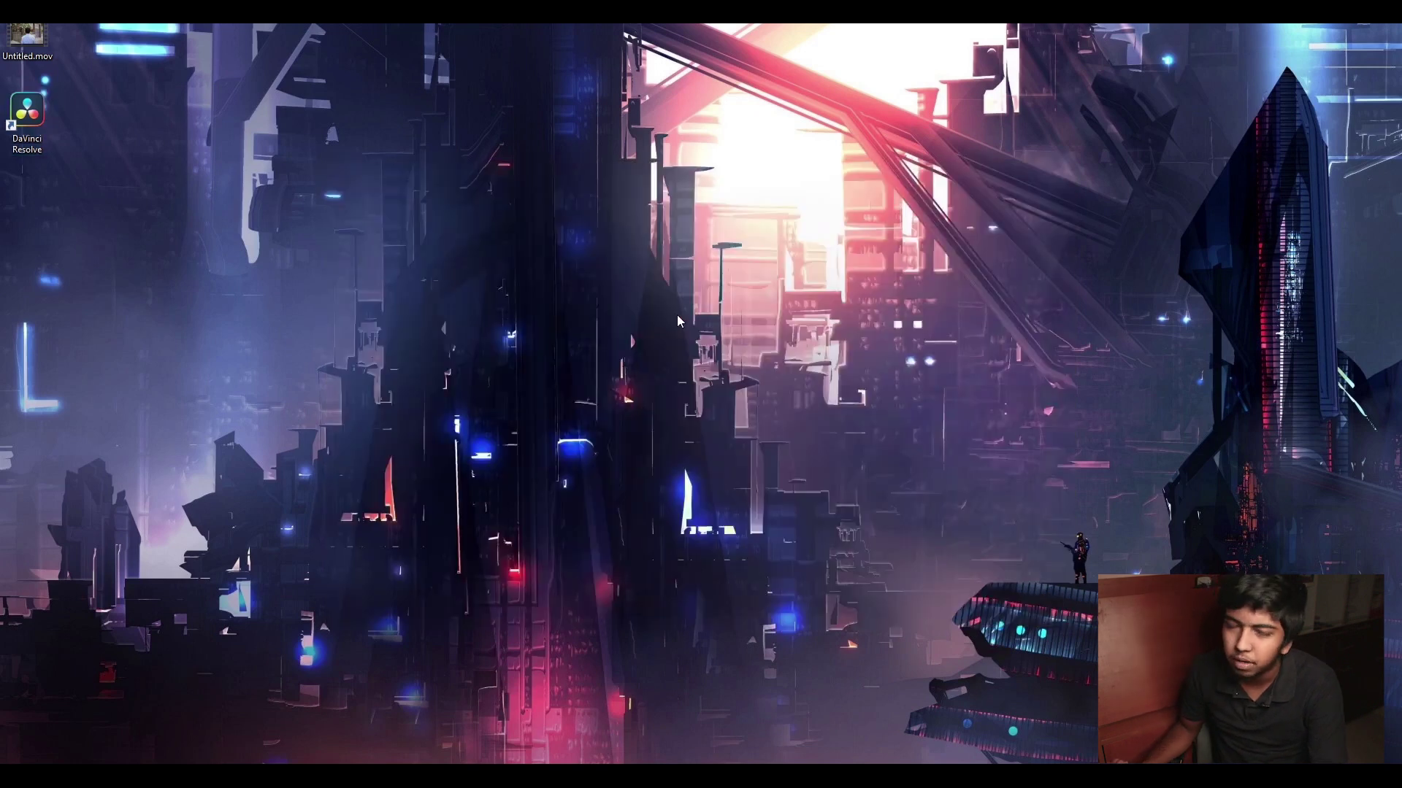